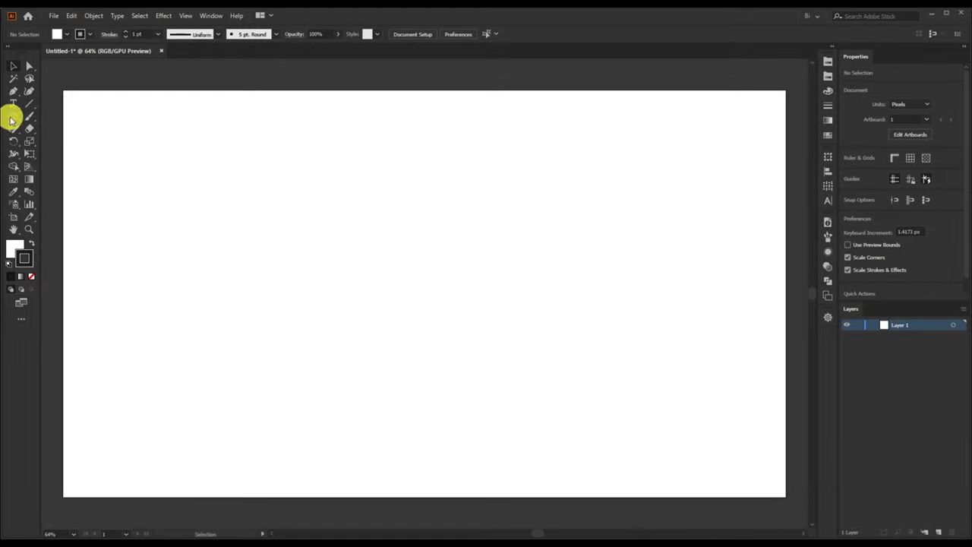
Draw a wide ellipse near the artboard centre with a 10 pt dark navy stroke
{"action": "left_click", "coordinate": [12, 118]}
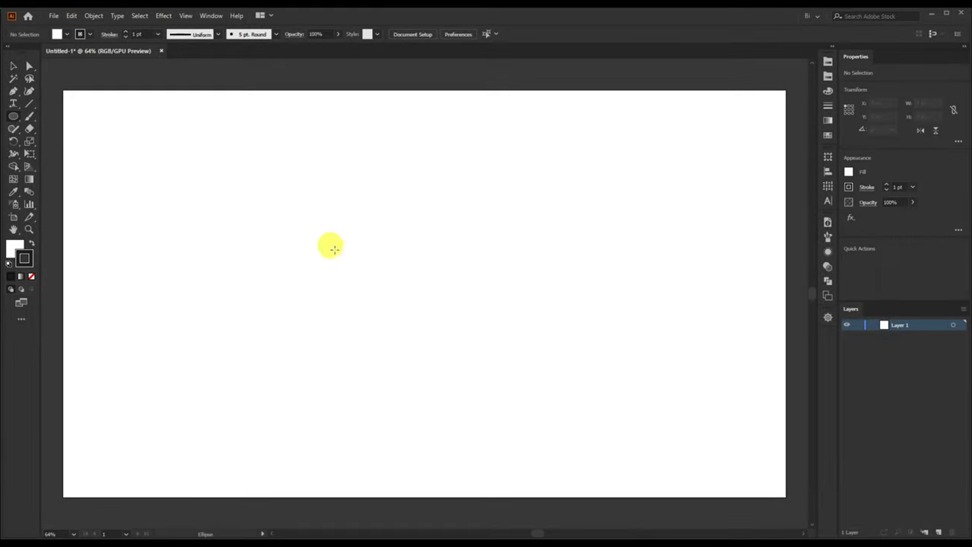
{"action": "left_click_drag", "start_coordinate": [297, 232], "coordinate": [591, 326]}
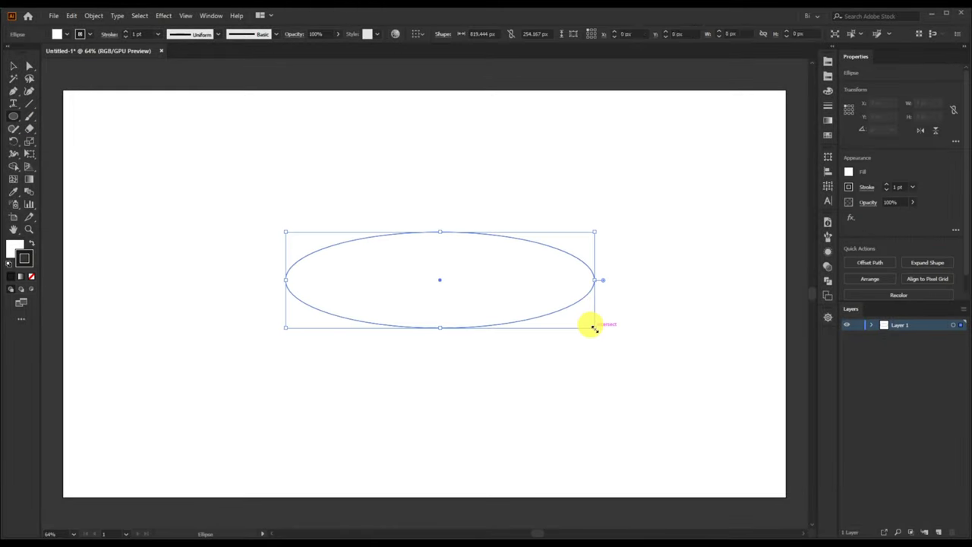
{"action": "type", "text": "10"}
{"action": "key", "text": "Return"}
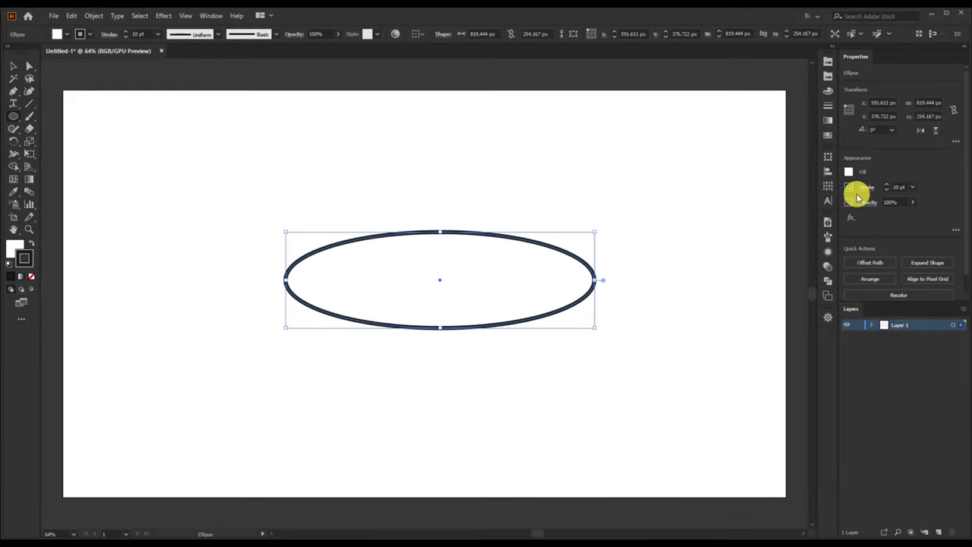
{"action": "left_click", "coordinate": [828, 63]}
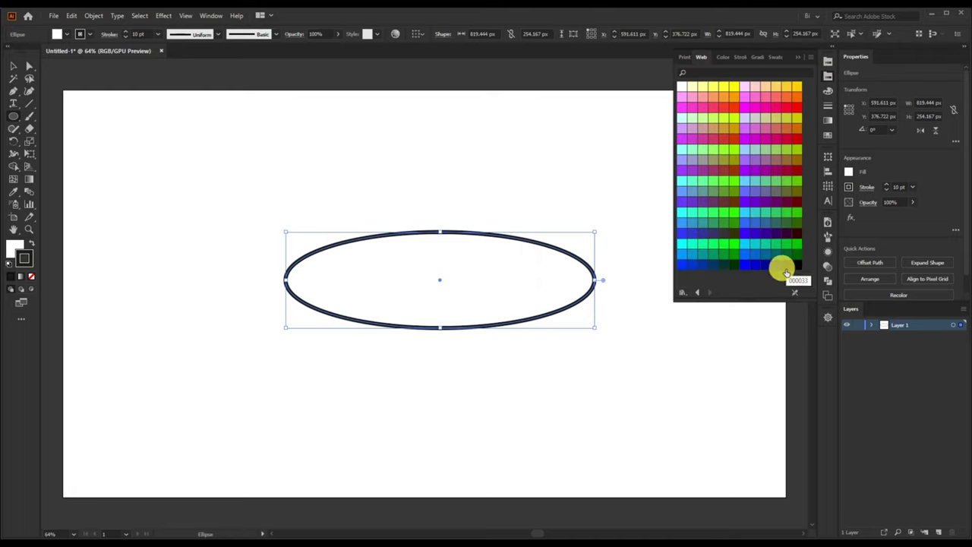
{"action": "left_click", "coordinate": [781, 267]}
{"action": "left_click", "coordinate": [803, 58]}
Paste a copy of the ellipse in front and move it about 43 px up
{"action": "key", "text": "v"}
{"action": "left_click", "coordinate": [413, 261]}
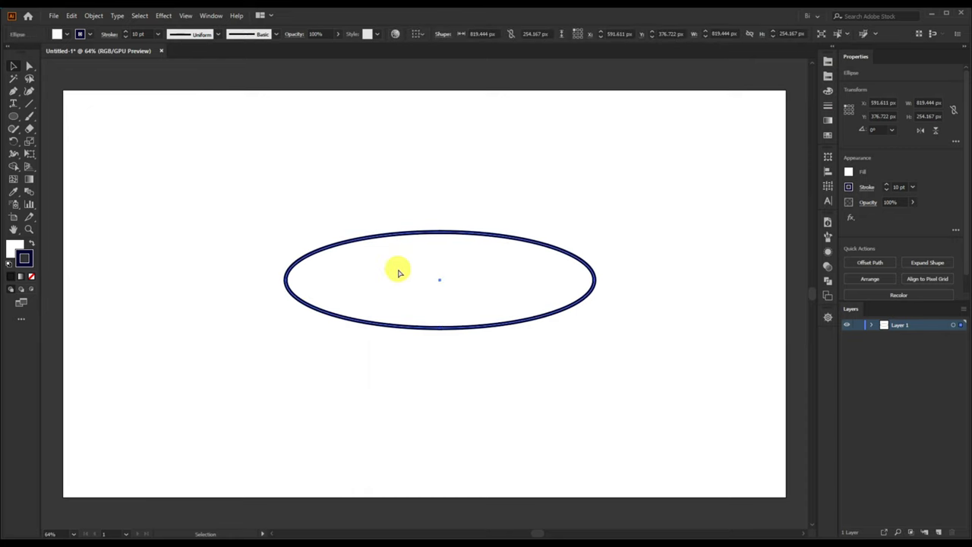
{"action": "left_click", "coordinate": [73, 16]}
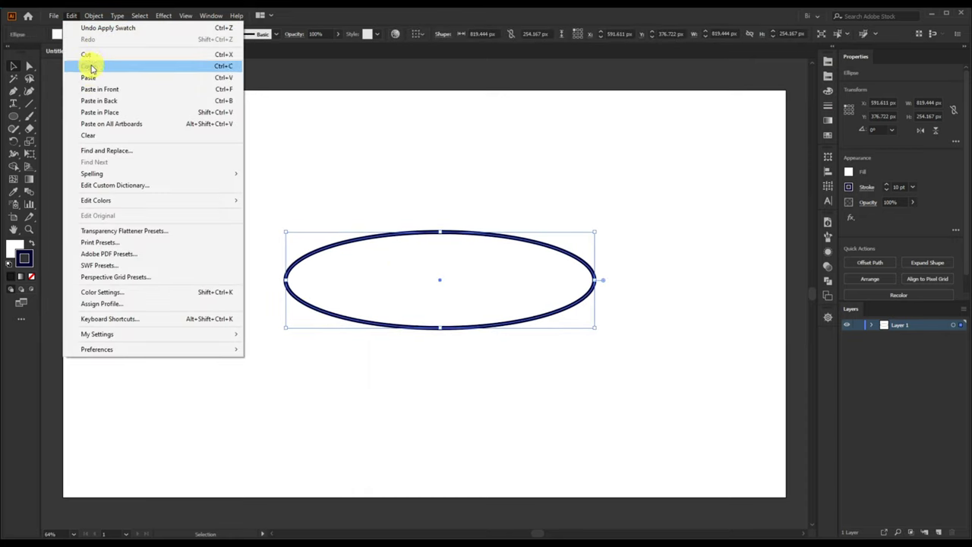
{"action": "left_click", "coordinate": [76, 16]}
{"action": "left_click", "coordinate": [98, 89]}
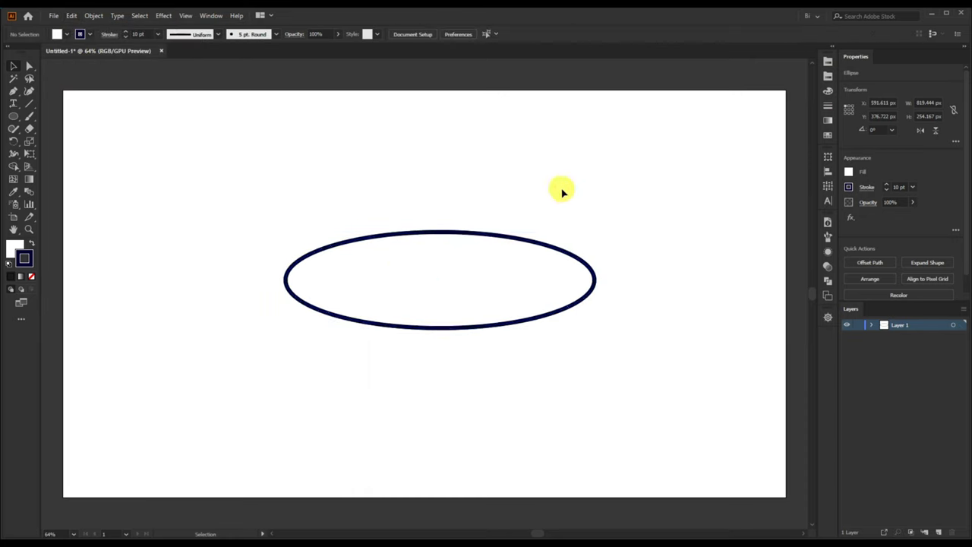
{"action": "left_click", "coordinate": [562, 191]}
{"action": "left_click", "coordinate": [70, 17]}
{"action": "left_click", "coordinate": [98, 89]}
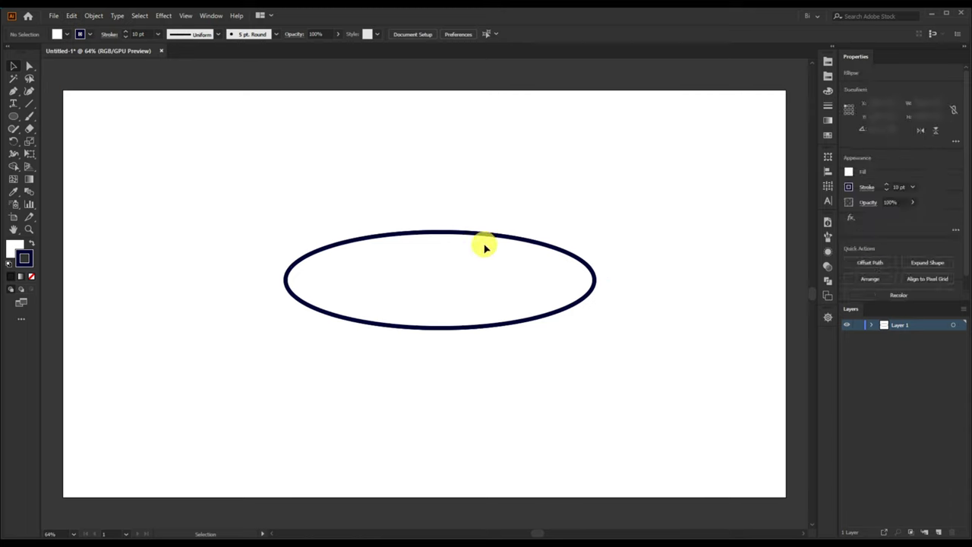
{"action": "left_click_drag", "start_coordinate": [465, 288], "coordinate": [468, 267]}
Unite both ellipses in Pathfinder into one saucer shape, then deselect
{"action": "left_click", "coordinate": [530, 313], "text": "shift"}
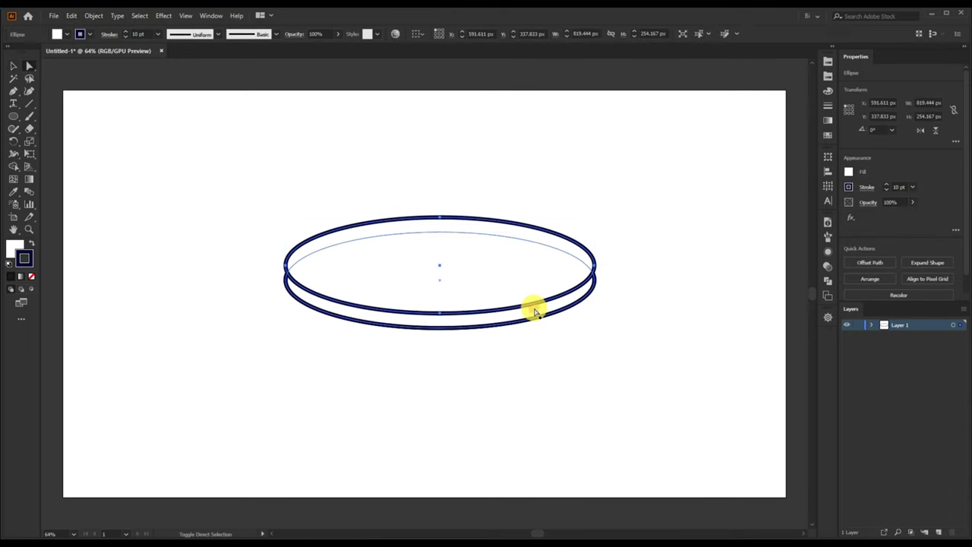
{"action": "left_click", "coordinate": [828, 294]}
{"action": "left_click", "coordinate": [725, 246]}
{"action": "key", "text": "ctrl+shift+a"}
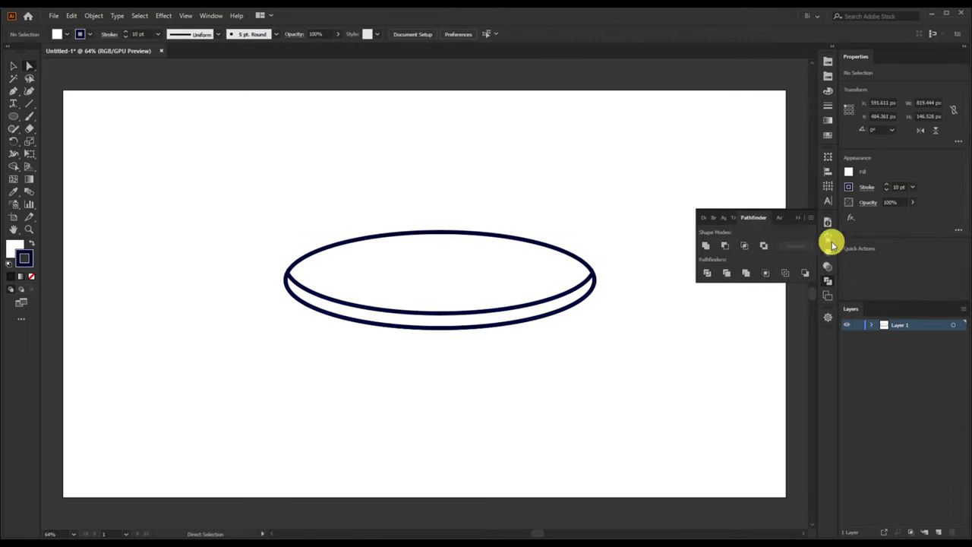
Draw a circle on the saucer and delete its bottom anchor to form a dome
{"action": "key", "text": "l"}
{"action": "left_click_drag", "start_coordinate": [440, 258], "coordinate": [519, 315]}
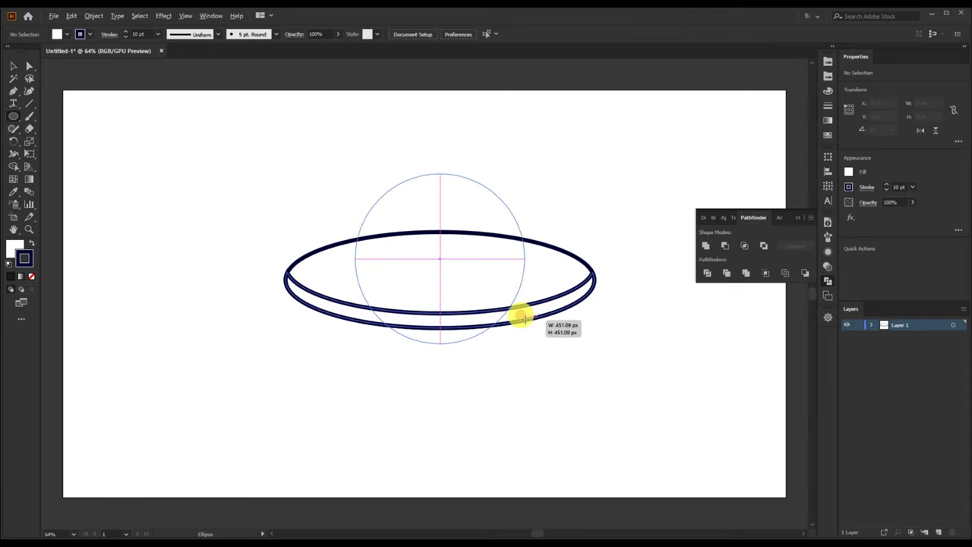
{"action": "key", "text": "a"}
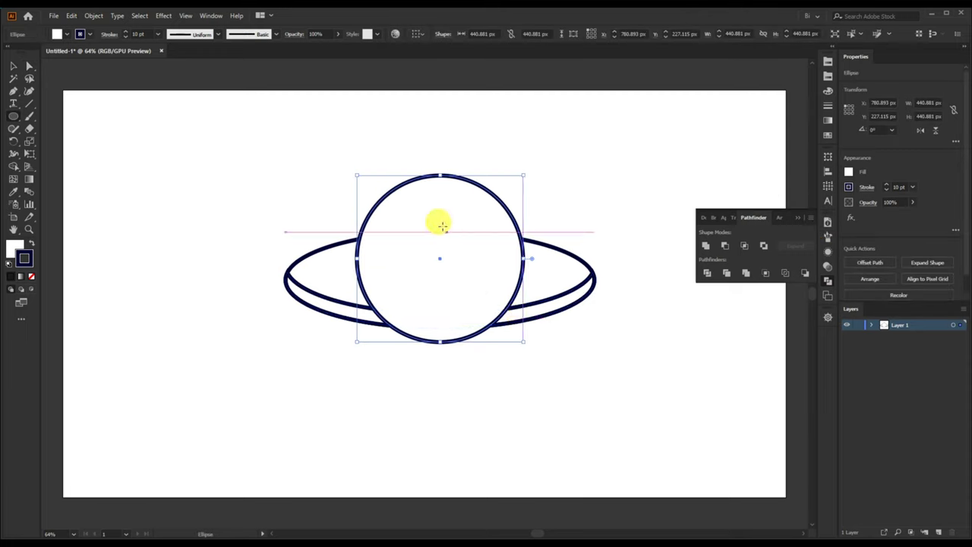
{"action": "left_click", "coordinate": [440, 341]}
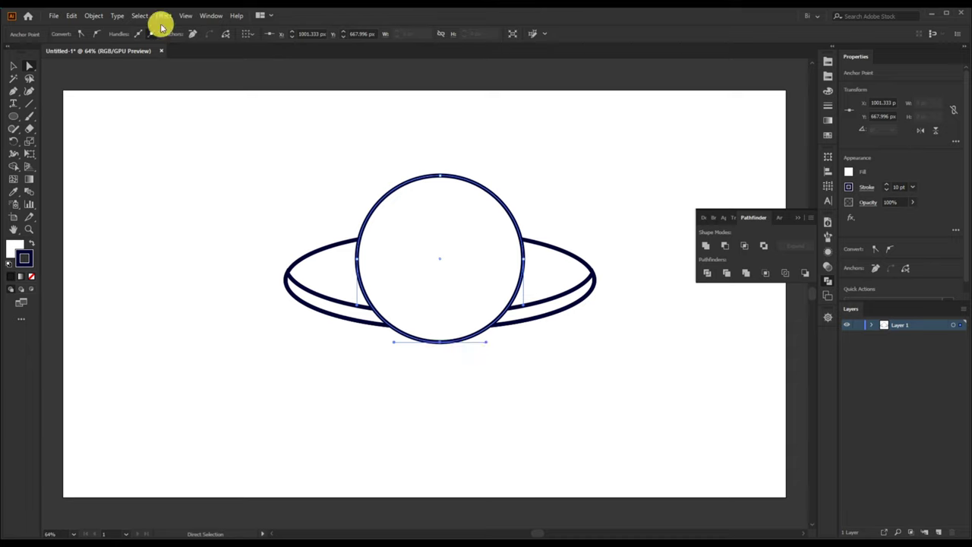
{"action": "left_click", "coordinate": [189, 34]}
{"action": "key", "text": "ctrl+shift+a"}
Flatten the dome and widen it to about 408 px, then select the saucer brim
{"action": "key", "text": "v"}
{"action": "left_click", "coordinate": [445, 200]}
{"action": "mouse_move", "coordinate": [440, 174]}
{"action": "left_mouse_down"}
{"action": "mouse_move", "coordinate": [442, 200]}
{"action": "mouse_move", "coordinate": [439, 185]}
{"action": "left_mouse_up"}
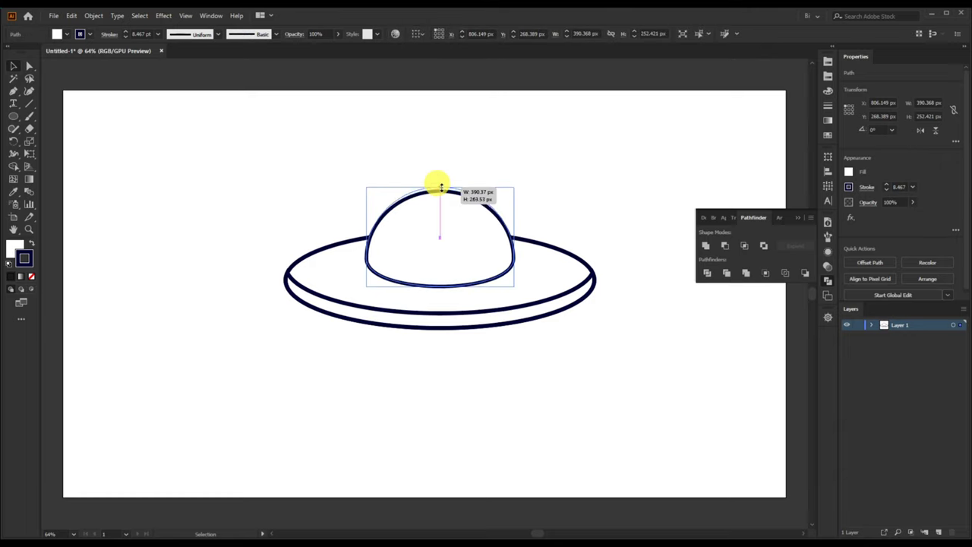
{"action": "left_click_drag", "start_coordinate": [513, 233], "coordinate": [518, 233]}
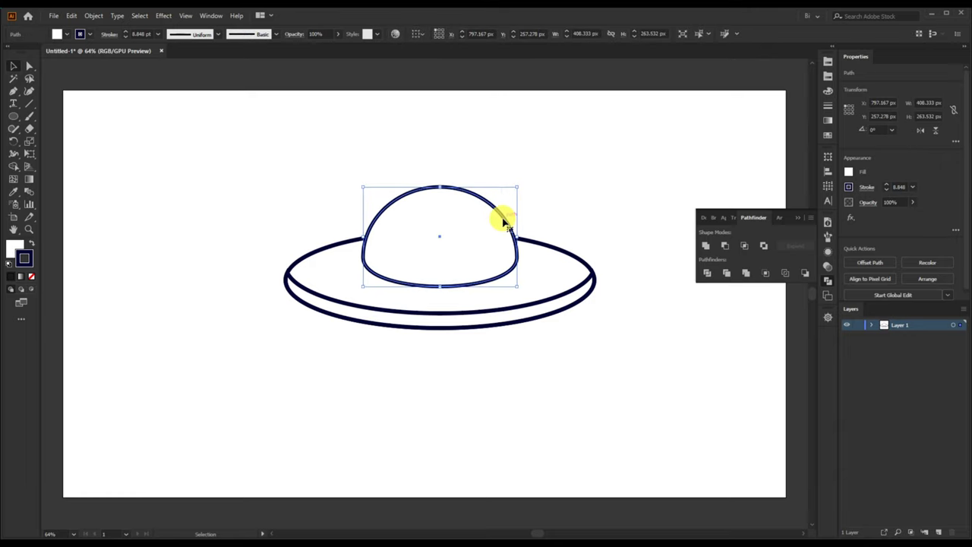
{"action": "mouse_move", "coordinate": [580, 175]}
{"action": "left_mouse_down"}
{"action": "mouse_move", "coordinate": [438, 290]}
{"action": "mouse_move", "coordinate": [536, 297]}
{"action": "left_mouse_up"}
{"action": "left_click_drag", "start_coordinate": [616, 334], "coordinate": [547, 220]}
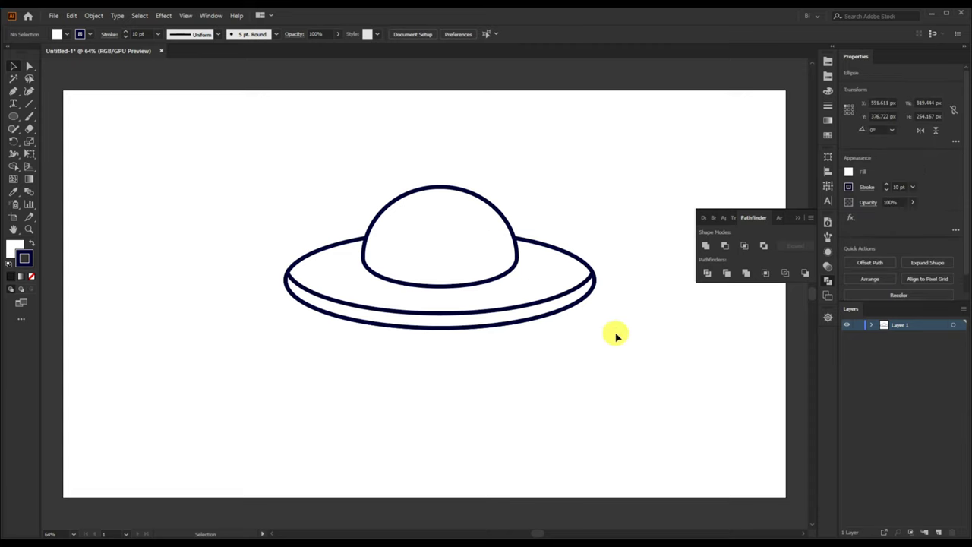
Fill the saucer brim with purple, keeping its dark navy outline
{"action": "left_click", "coordinate": [828, 76]}
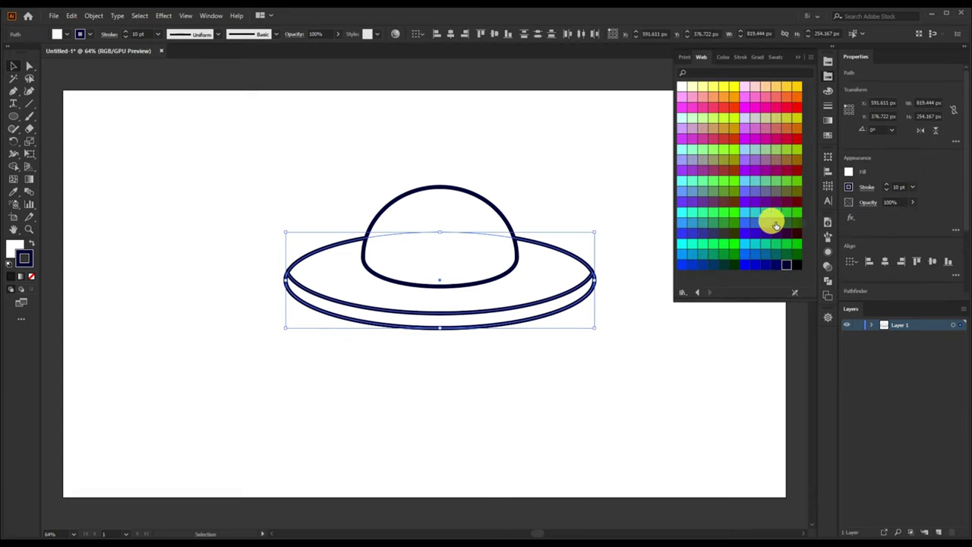
{"action": "left_click", "coordinate": [753, 203]}
{"action": "left_click", "coordinate": [752, 202]}
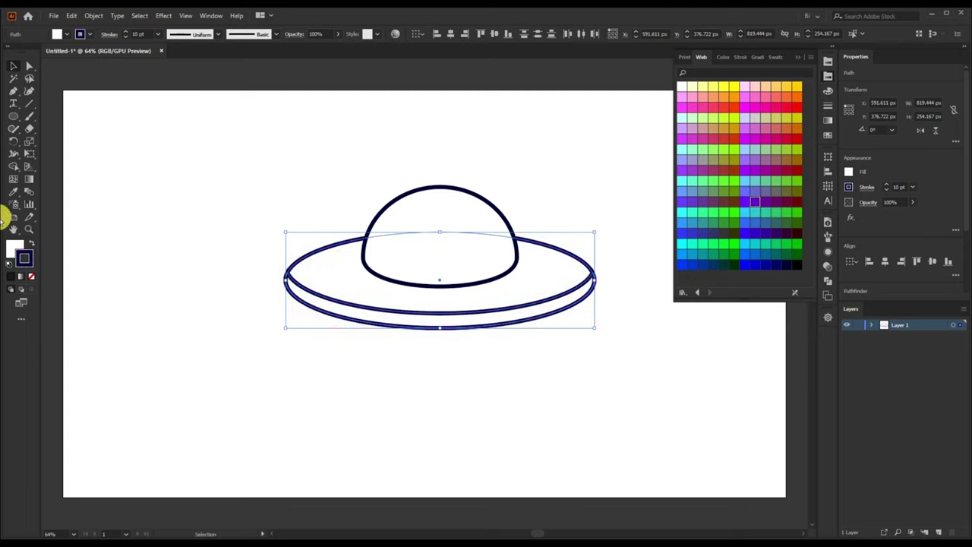
{"action": "left_click", "coordinate": [752, 202]}
Fill the dome pink and Alt-drag a copy of it about 38 px upward
{"action": "left_click", "coordinate": [460, 206]}
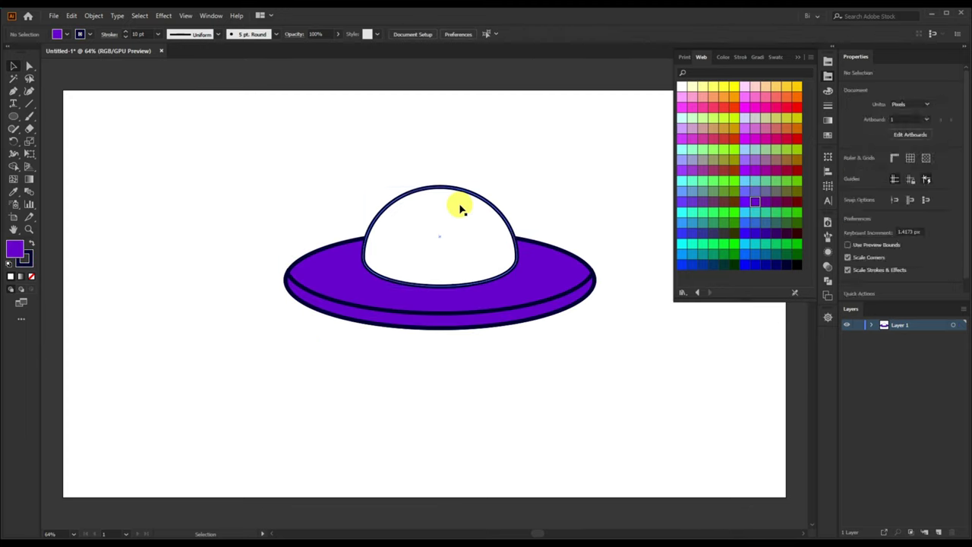
{"action": "left_click", "coordinate": [772, 112]}
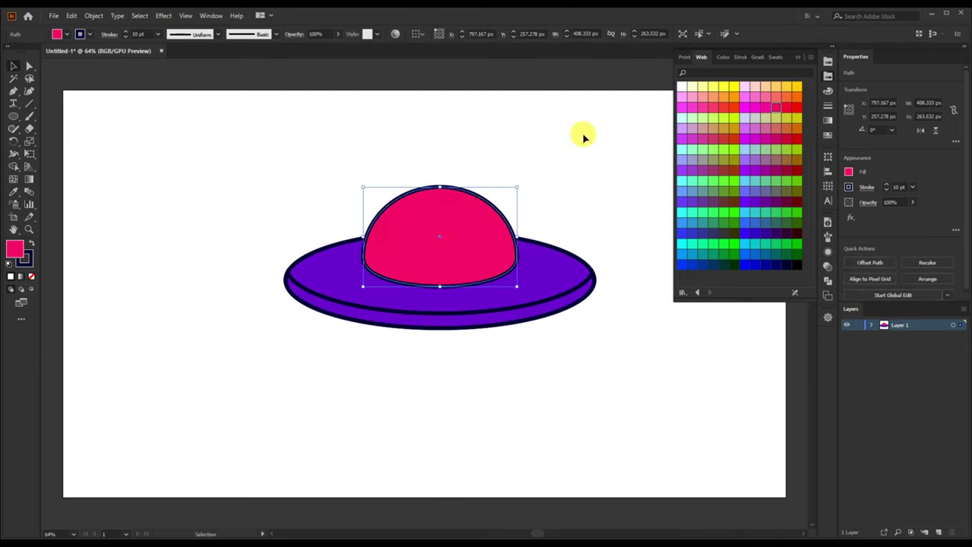
{"action": "left_click", "coordinate": [795, 59]}
{"action": "key", "text": "a"}
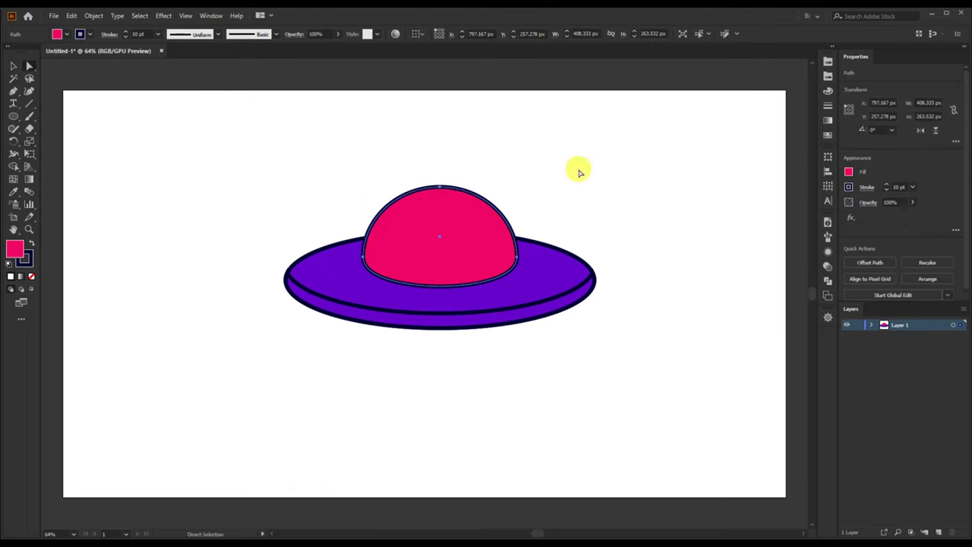
{"action": "mouse_move", "coordinate": [497, 233]}
{"action": "left_mouse_down"}
{"action": "mouse_move", "coordinate": [459, 238]}
{"action": "mouse_move", "coordinate": [459, 225]}
{"action": "left_mouse_up"}
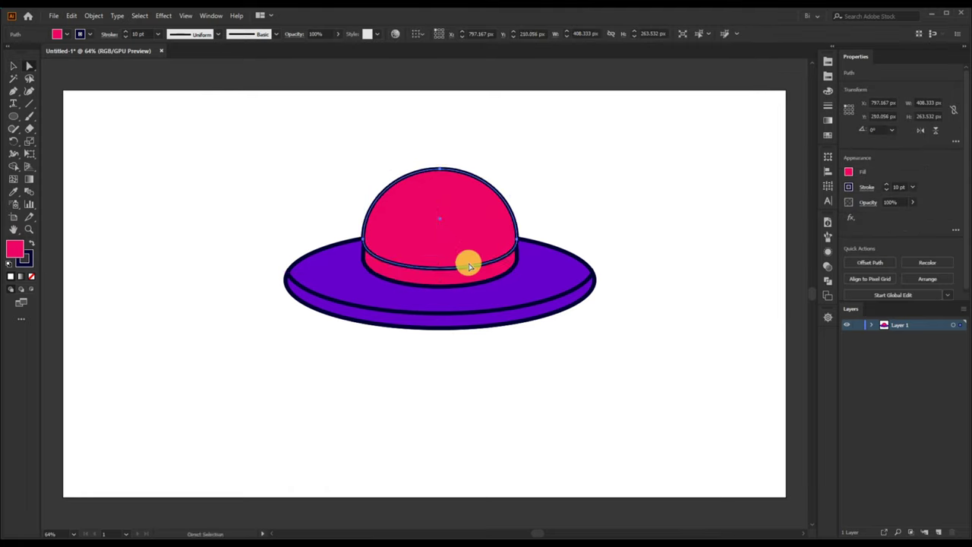
Trim the overlapping dome shapes in Pathfinder into a band across the dome base
{"action": "left_click", "coordinate": [828, 283]}
{"action": "left_click", "coordinate": [743, 246]}
{"action": "left_click", "coordinate": [629, 193]}
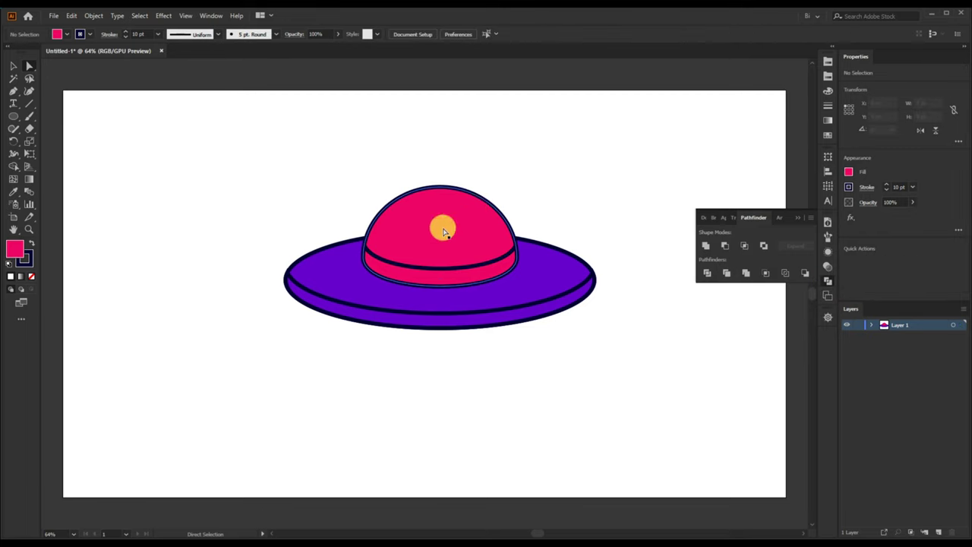
{"action": "left_click", "coordinate": [460, 265]}
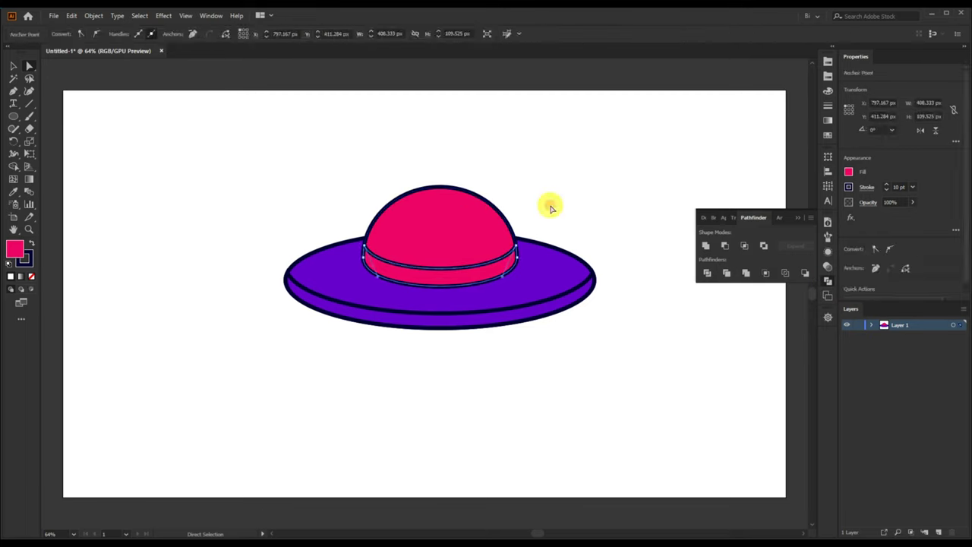
{"action": "left_click_drag", "start_coordinate": [447, 269], "coordinate": [447, 280]}
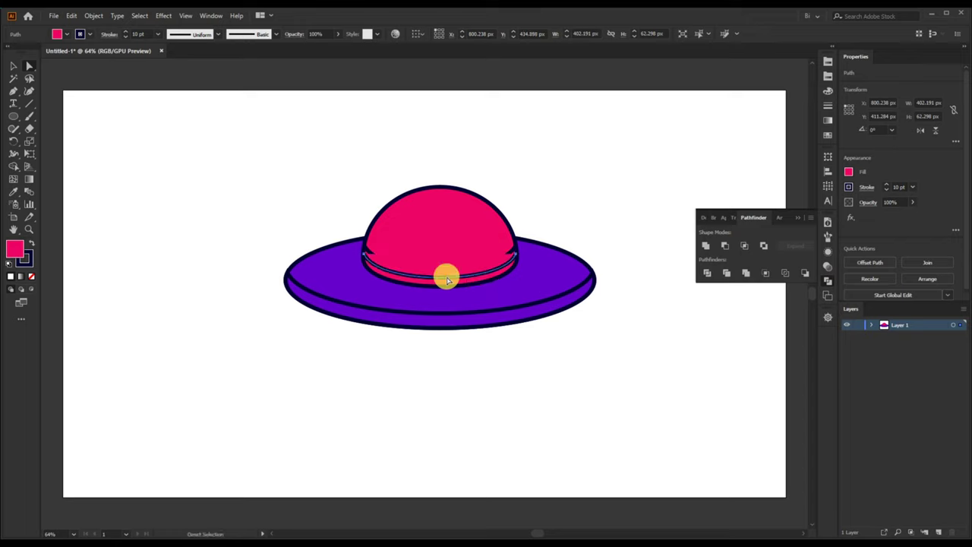
Give the band no fill and a dashed outline with rounded ends
{"action": "left_click", "coordinate": [31, 277]}
{"action": "left_click", "coordinate": [828, 106]}
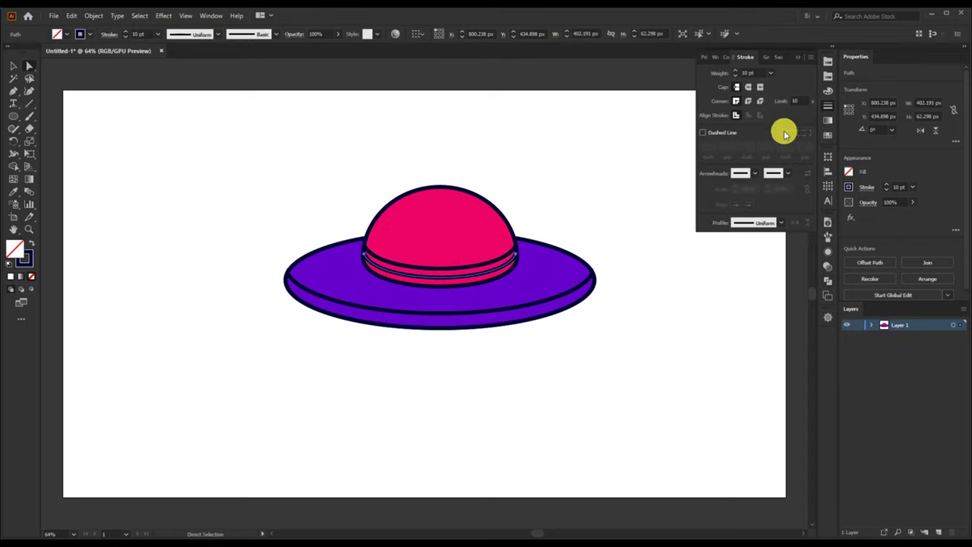
{"action": "left_click", "coordinate": [702, 133]}
{"action": "left_click", "coordinate": [749, 89]}
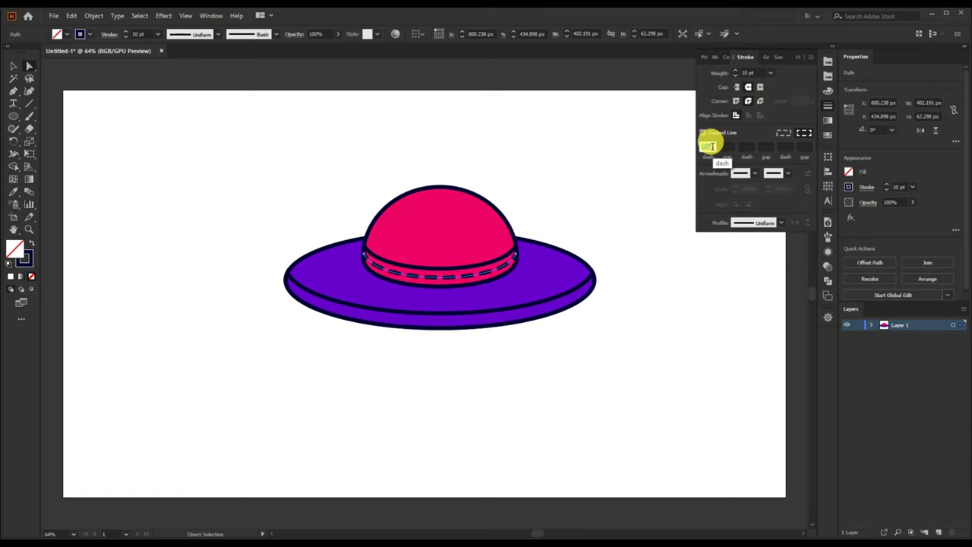
{"action": "left_click", "coordinate": [581, 150]}
{"action": "left_click", "coordinate": [798, 56]}
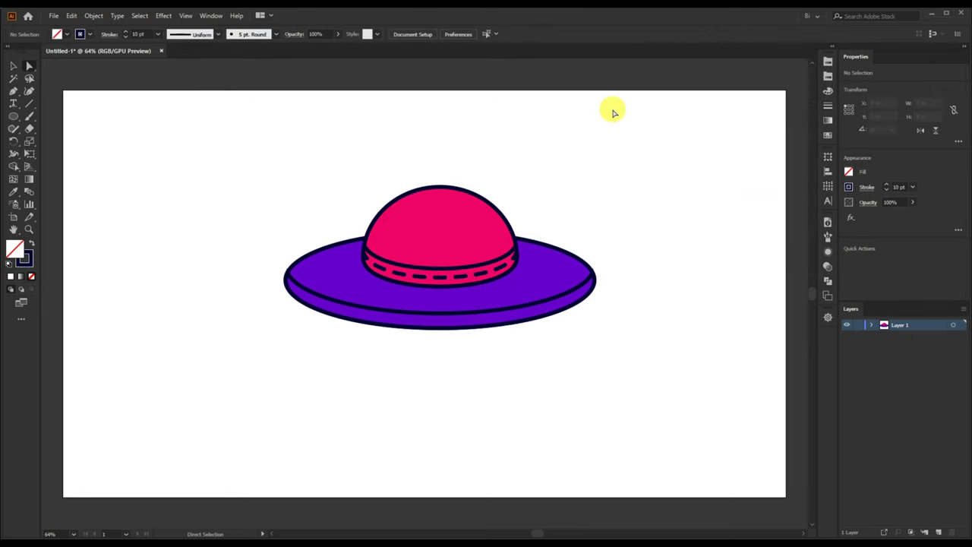
Copy the dome downward, widen it, and send it behind the purple saucer
{"action": "left_click_drag", "start_coordinate": [443, 221], "coordinate": [450, 275]}
{"action": "left_click_drag", "start_coordinate": [516, 293], "coordinate": [531, 293]}
{"action": "key", "text": "ctrl+shift+bracketleft"}
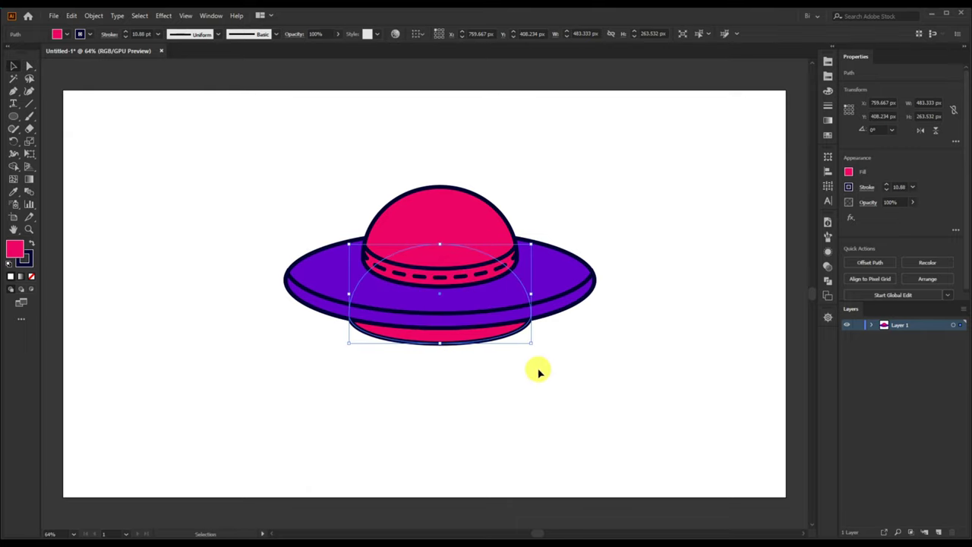
{"action": "left_click", "coordinate": [537, 373]}
{"action": "key", "text": "a"}
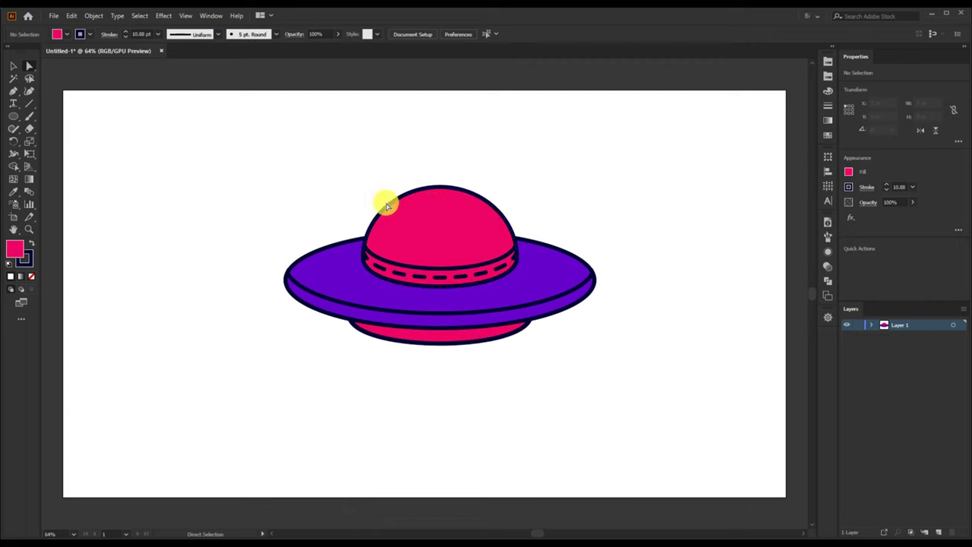
{"action": "left_click", "coordinate": [387, 209]}
{"action": "left_click", "coordinate": [356, 163]}
Copy the dome's upper-left edge as an unfilled white arc and shorten it
{"action": "left_click_drag", "start_coordinate": [383, 209], "coordinate": [393, 218]}
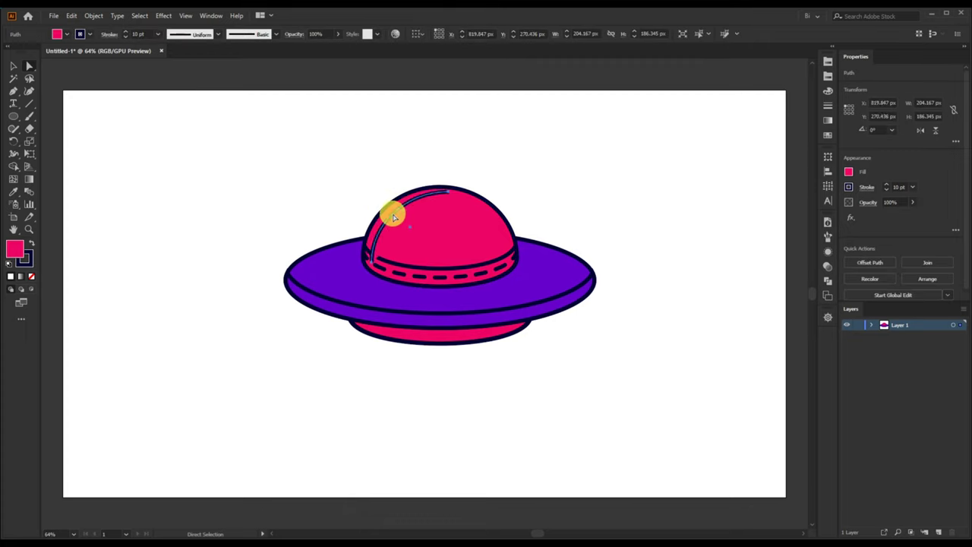
{"action": "left_click", "coordinate": [32, 278]}
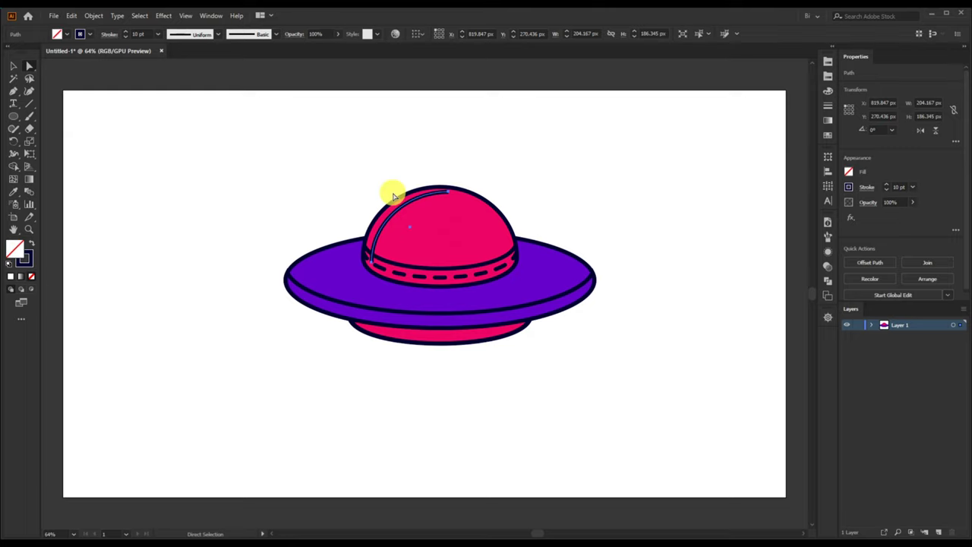
{"action": "key", "text": "i"}
{"action": "key", "text": "v"}
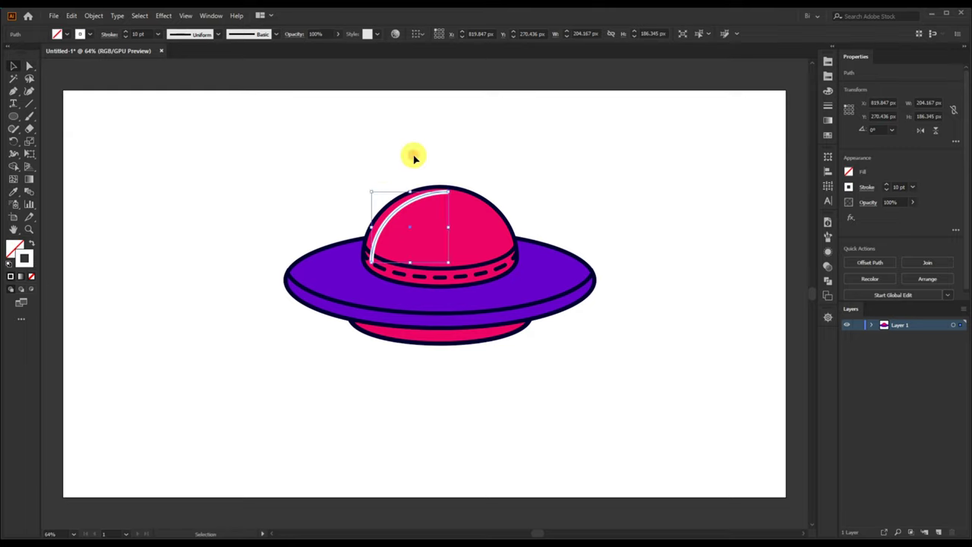
{"action": "left_click", "coordinate": [413, 152]}
{"action": "scroll", "coordinate": [401, 213], "scroll_direction": "up", "scroll_amount": 3, "text": "alt"}
{"action": "left_click", "coordinate": [422, 207]}
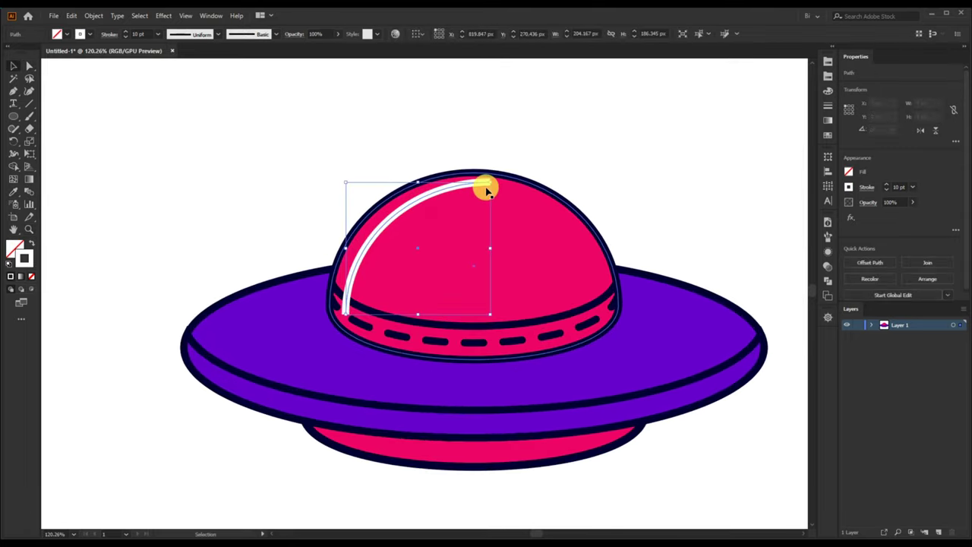
{"action": "left_click_drag", "start_coordinate": [488, 184], "coordinate": [474, 190]}
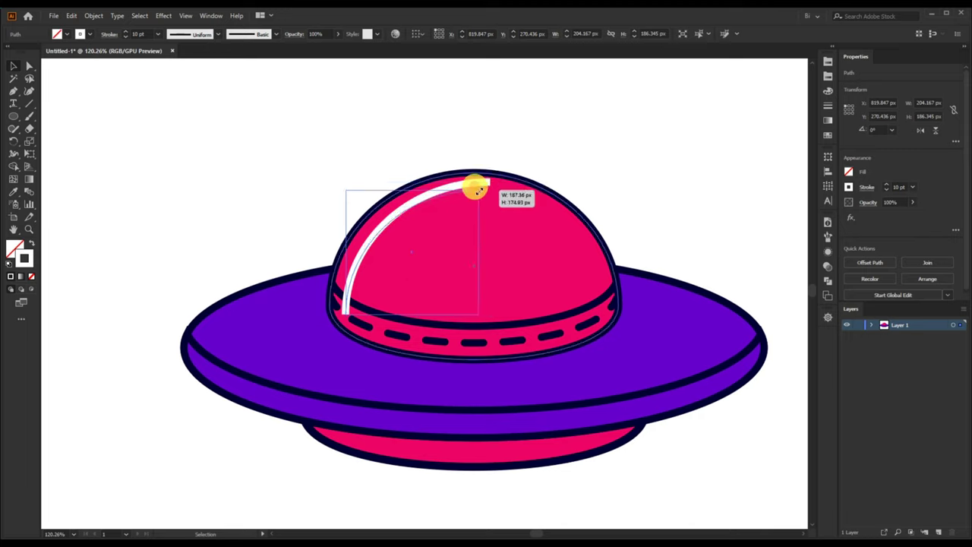
Thin the highlight stroke and erase a gap, leaving a long arc and a short dash
{"action": "left_click", "coordinate": [866, 186]}
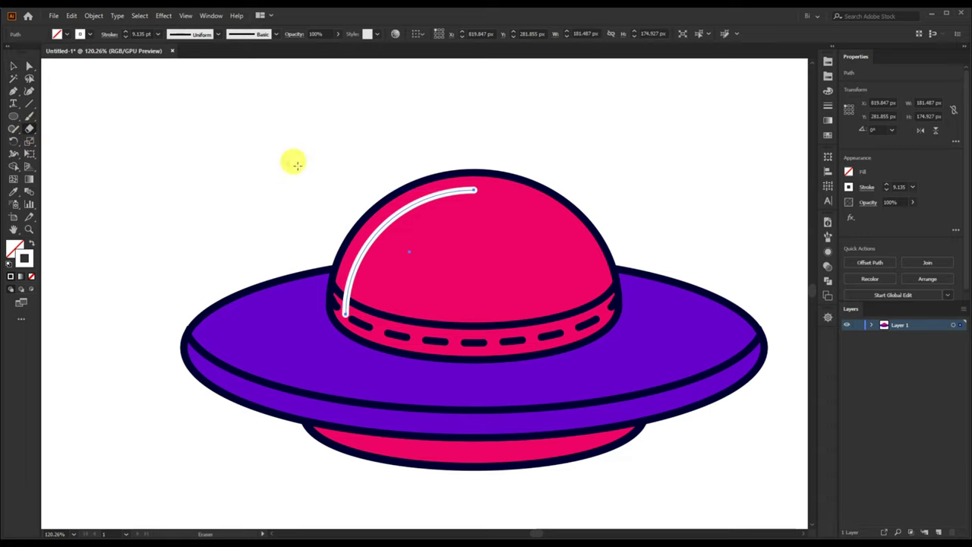
{"action": "left_click_drag", "start_coordinate": [473, 189], "coordinate": [420, 201]}
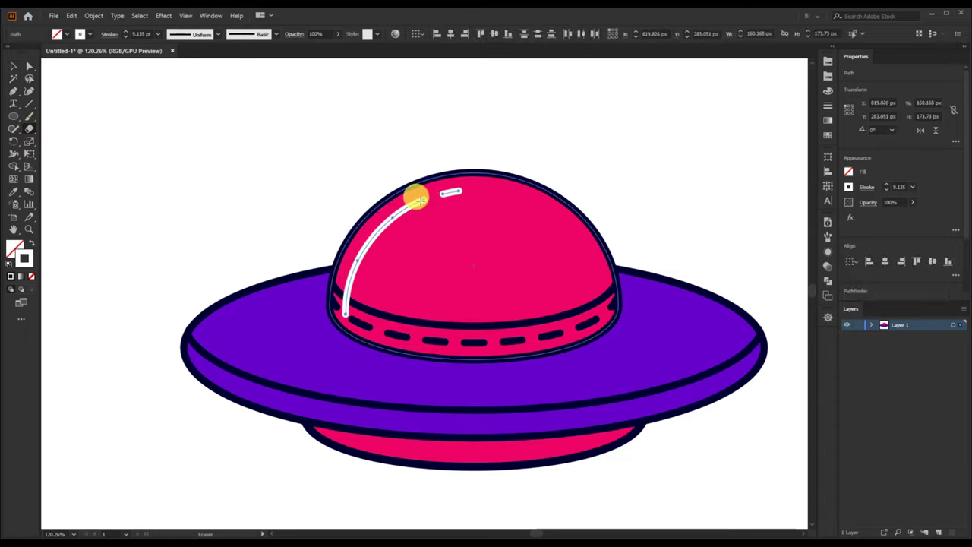
{"action": "key", "text": "ctrl+shift+a"}
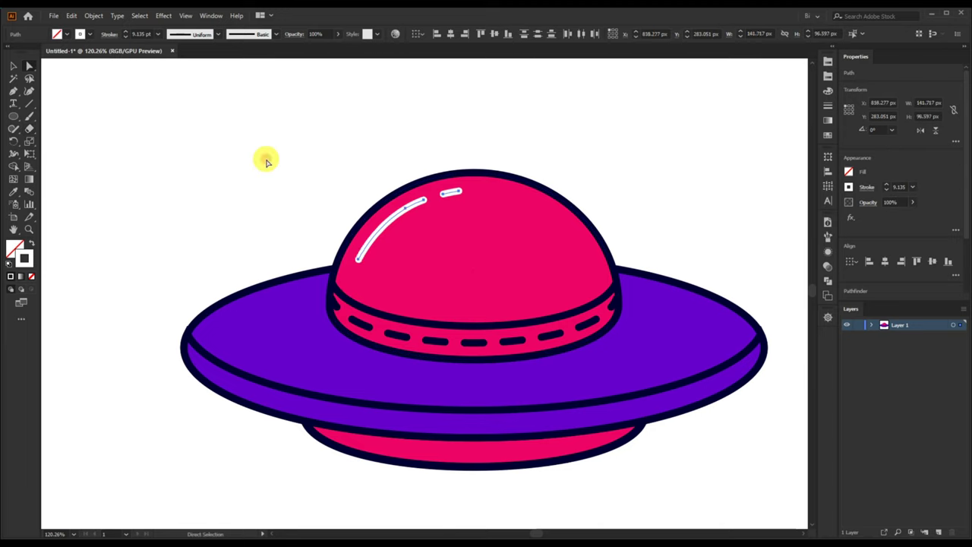
{"action": "key", "text": "a"}
{"action": "left_click", "coordinate": [231, 299]}
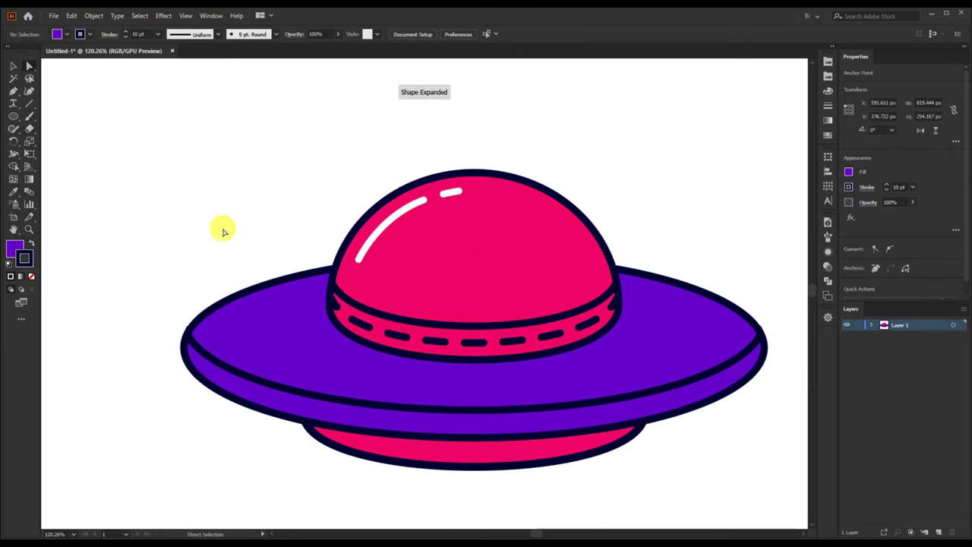
Duplicate the saucer's upper-left edge as an unfilled arc with the white highlight stroke
{"action": "key", "text": "ctrl+f"}
{"action": "left_click_drag", "start_coordinate": [240, 310], "coordinate": [254, 323]}
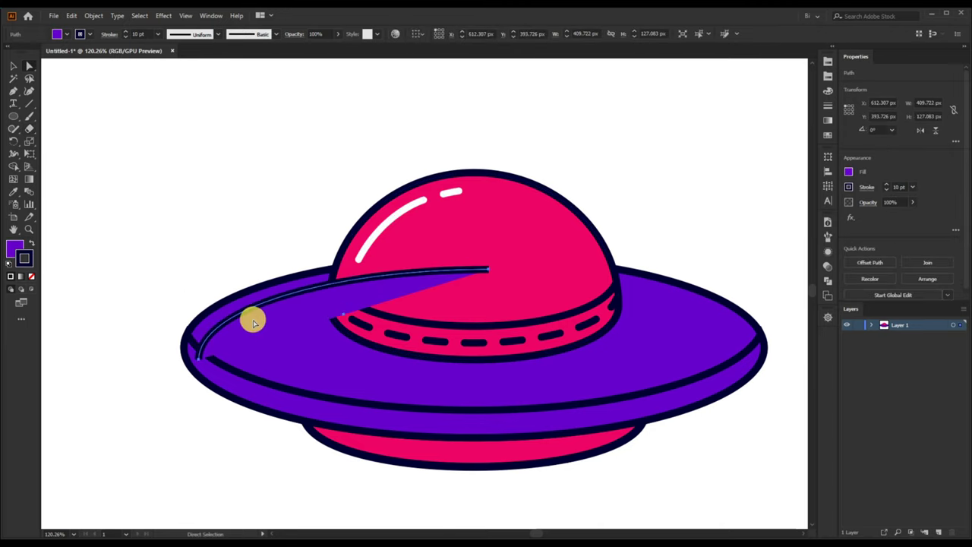
{"action": "left_click", "coordinate": [31, 277]}
{"action": "key", "text": "i"}
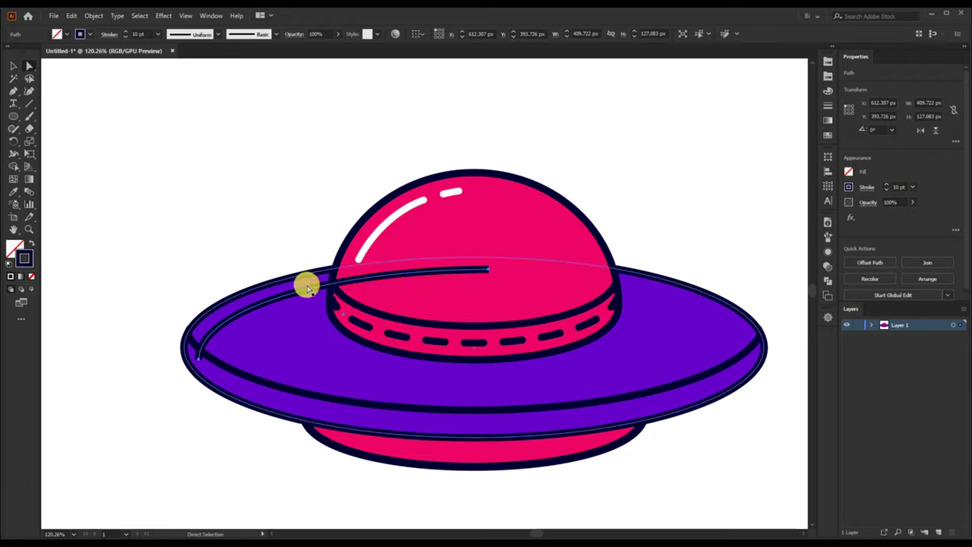
{"action": "left_click", "coordinate": [382, 230]}
Delete the rim highlight's part over the dome and cut a small gap into it
{"action": "key", "text": "a"}
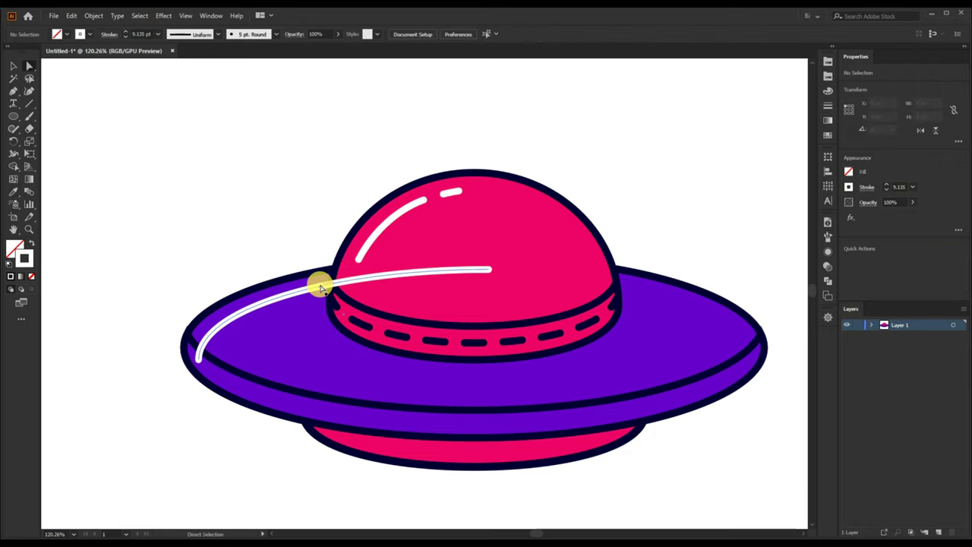
{"action": "left_click", "coordinate": [320, 288]}
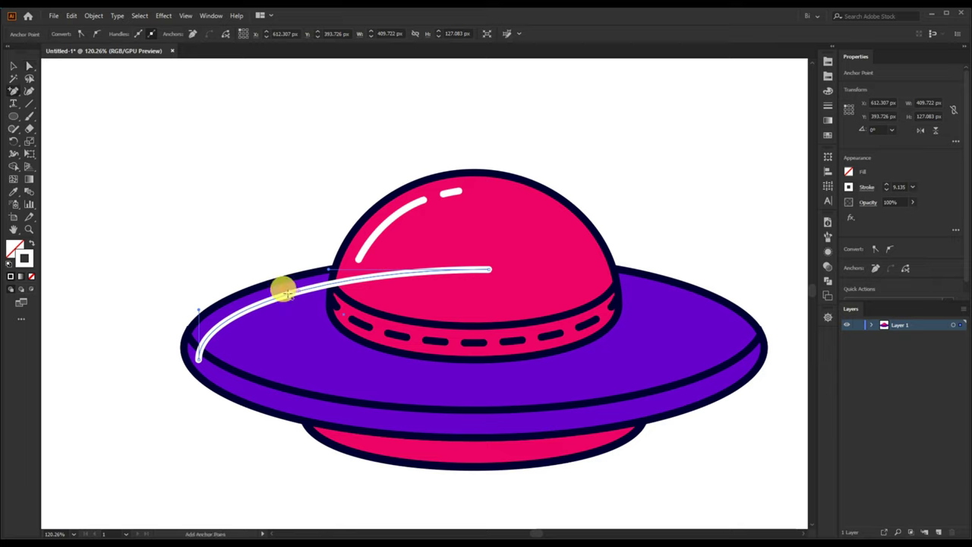
{"action": "key", "text": "a"}
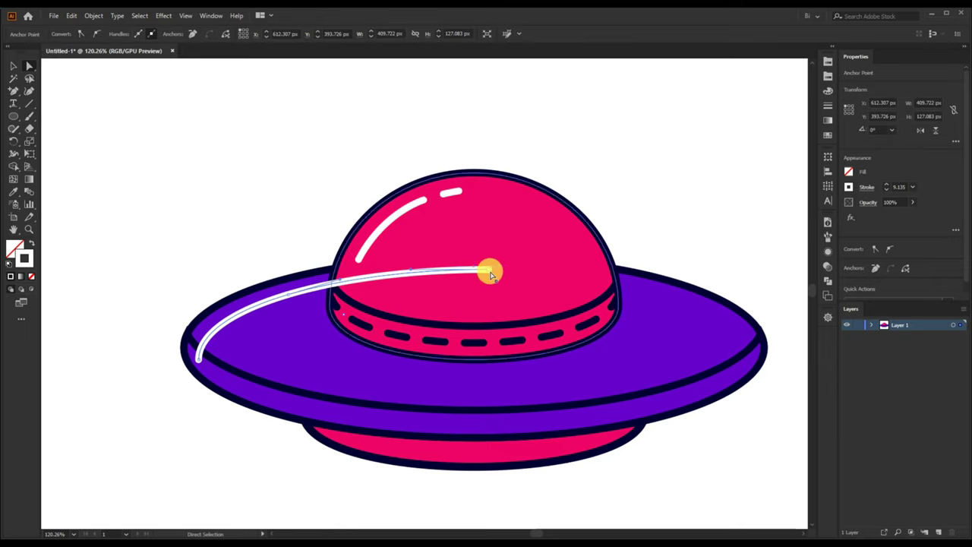
{"action": "key", "text": "Delete"}
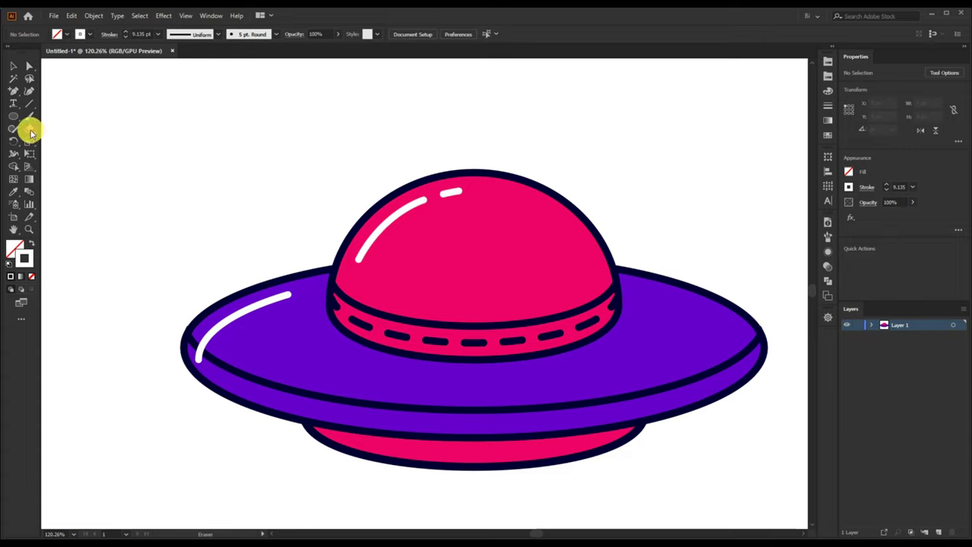
{"action": "key", "text": "a"}
{"action": "left_click", "coordinate": [266, 298]}
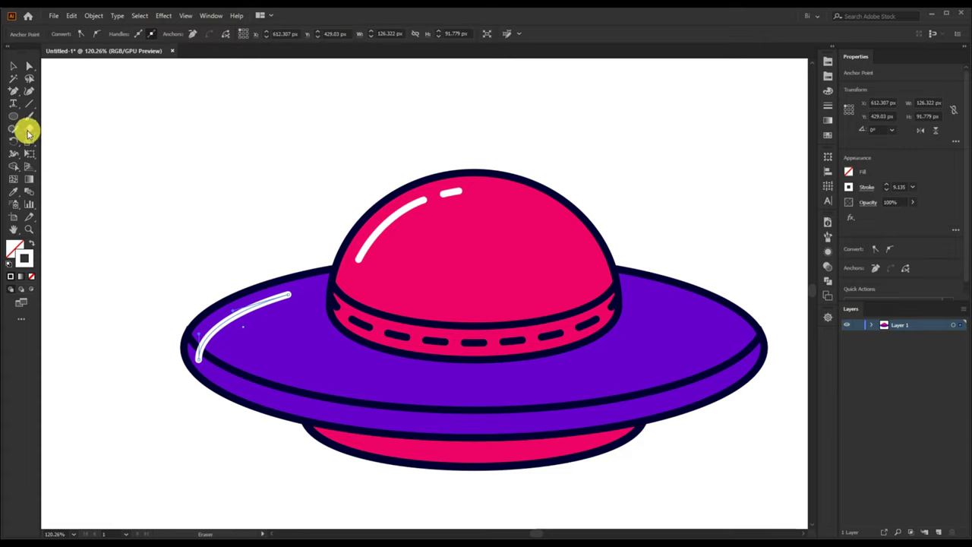
{"action": "left_click", "coordinate": [260, 302]}
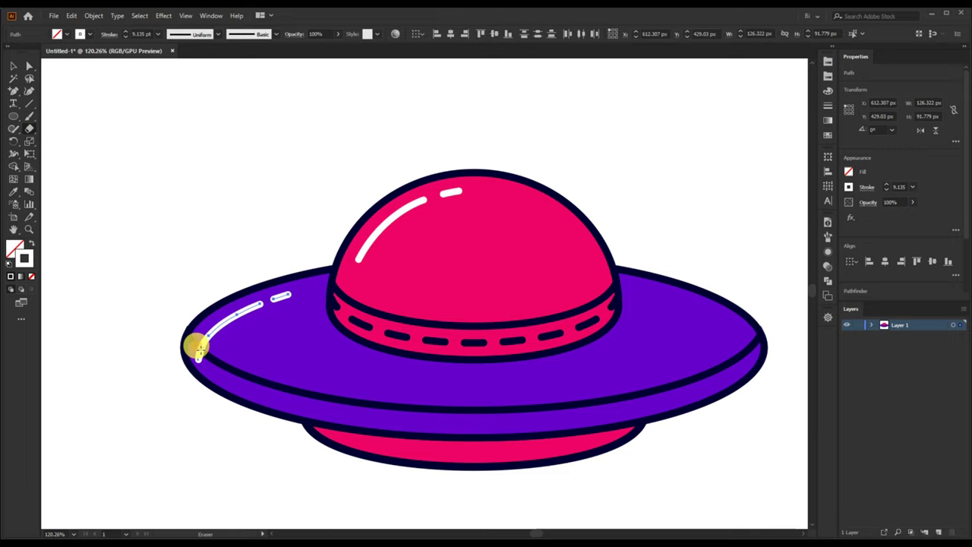
{"action": "key", "text": "a"}
{"action": "left_click", "coordinate": [299, 243]}
{"action": "scroll", "coordinate": [250, 217], "scroll_direction": "down", "scroll_amount": 2}
Unite copies of the saucer body and dome into one UFO silhouette
{"action": "scroll", "coordinate": [205, 226], "scroll_direction": "down", "scroll_amount": 2}
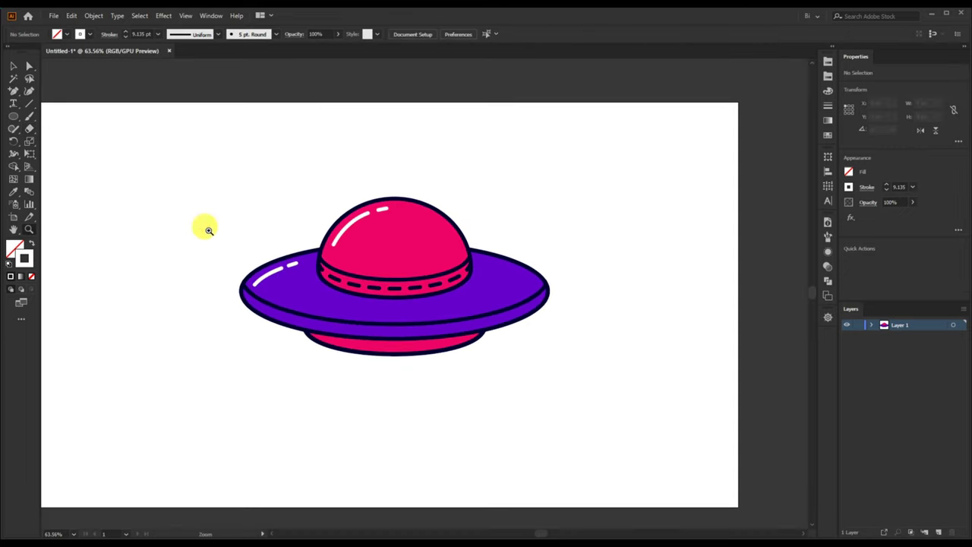
{"action": "key", "text": "m"}
{"action": "key", "text": "a"}
{"action": "left_click", "coordinate": [369, 308]}
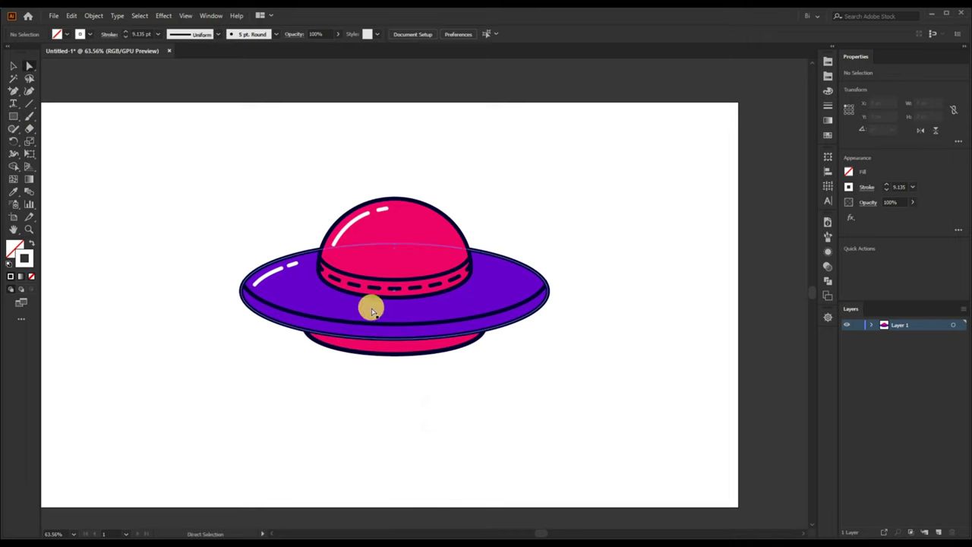
{"action": "left_click", "coordinate": [399, 215], "text": "shift"}
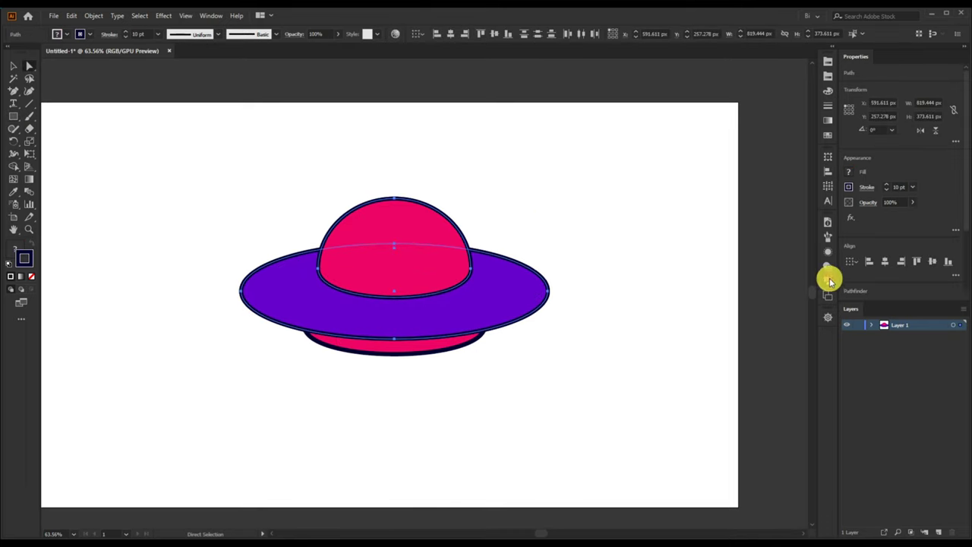
{"action": "left_click", "coordinate": [830, 281]}
{"action": "left_click", "coordinate": [710, 246]}
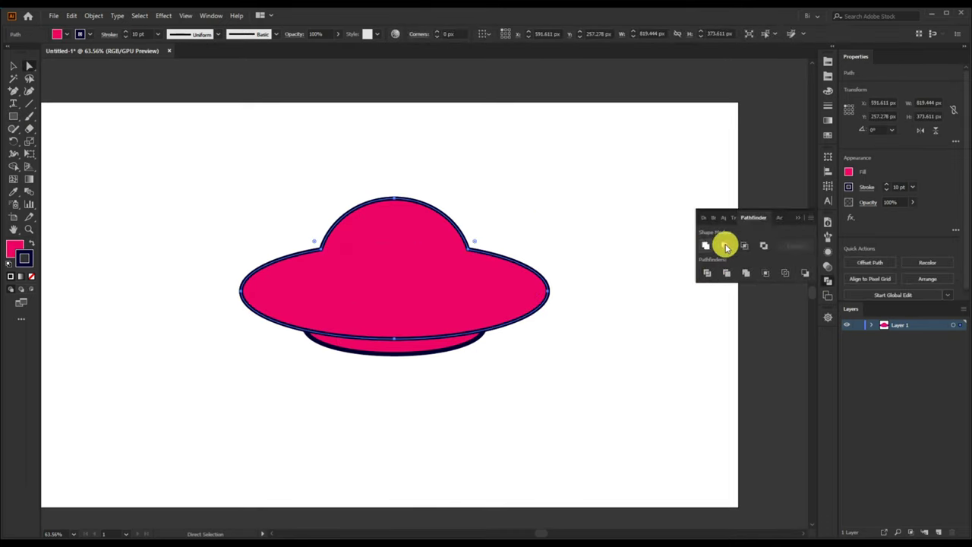
{"action": "left_click", "coordinate": [798, 219]}
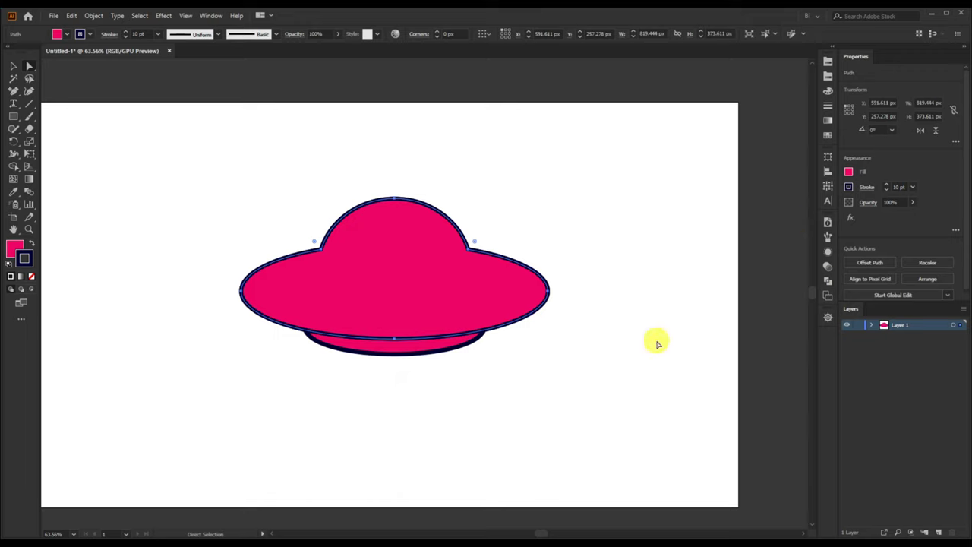
Fill the silhouette with a white-to-black gradient set to Soft Light blending
{"action": "left_click", "coordinate": [21, 278]}
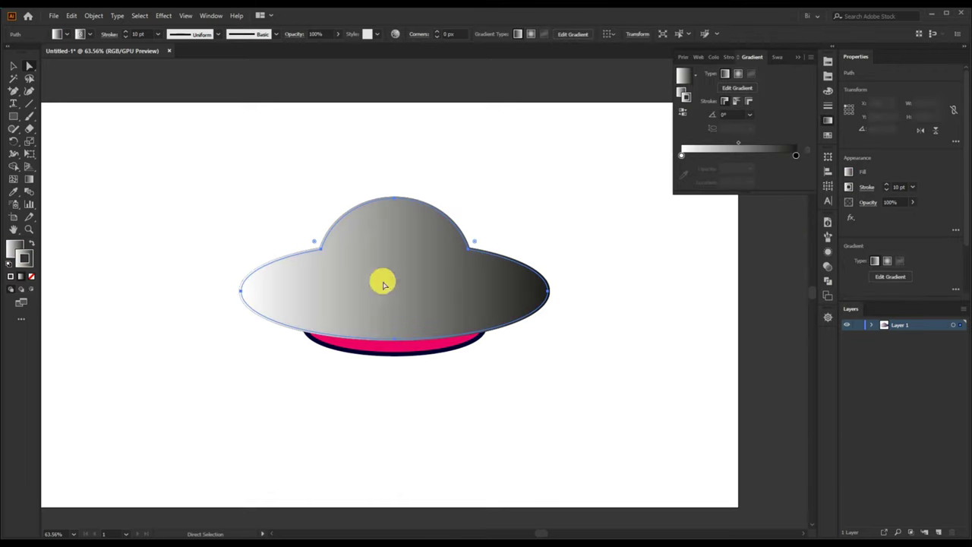
{"action": "left_click", "coordinate": [828, 266]}
{"action": "left_click", "coordinate": [726, 234]}
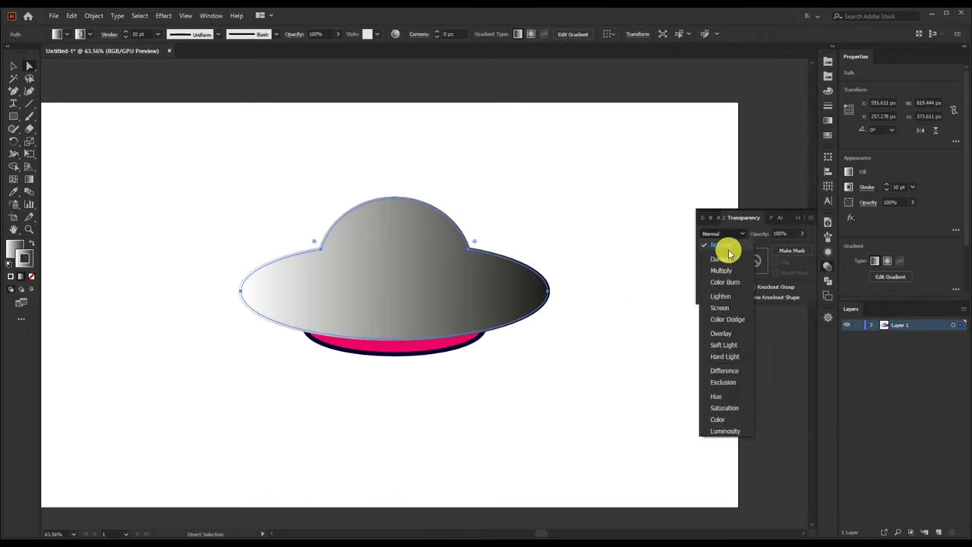
{"action": "left_click", "coordinate": [723, 345]}
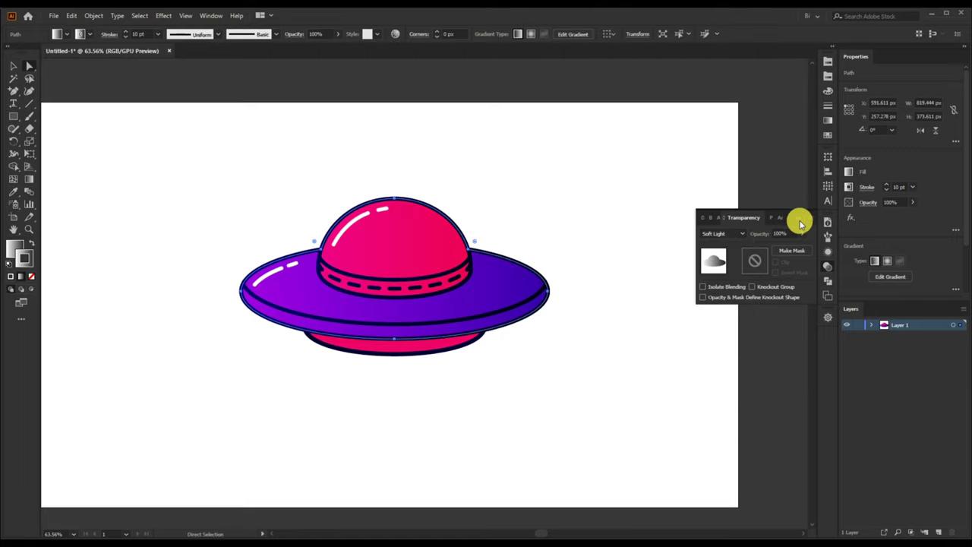
{"action": "left_click", "coordinate": [535, 389]}
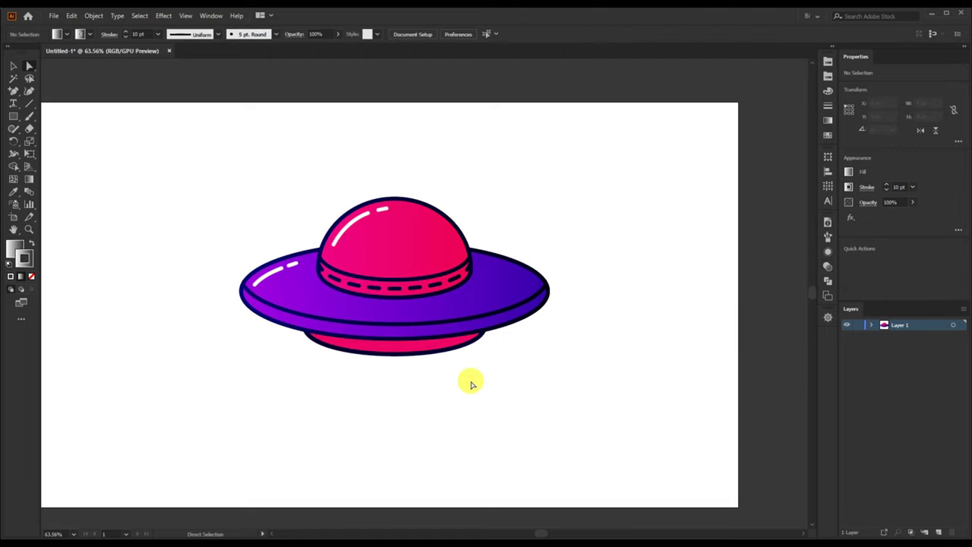
Draw a tall stroke-less rectangle below the saucer and send it behind the UFO
{"action": "left_click", "coordinate": [31, 277]}
{"action": "key", "text": "m"}
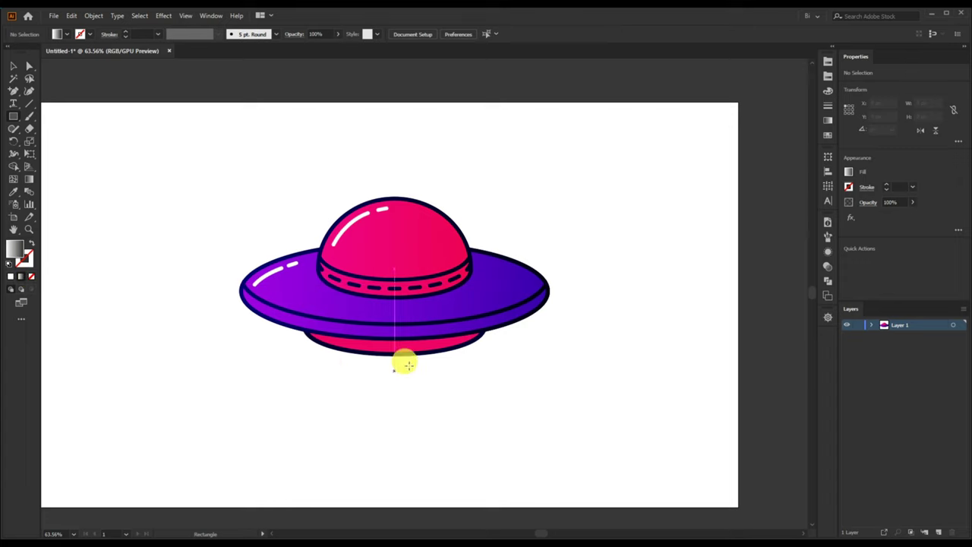
{"action": "left_click_drag", "start_coordinate": [348, 345], "coordinate": [437, 499]}
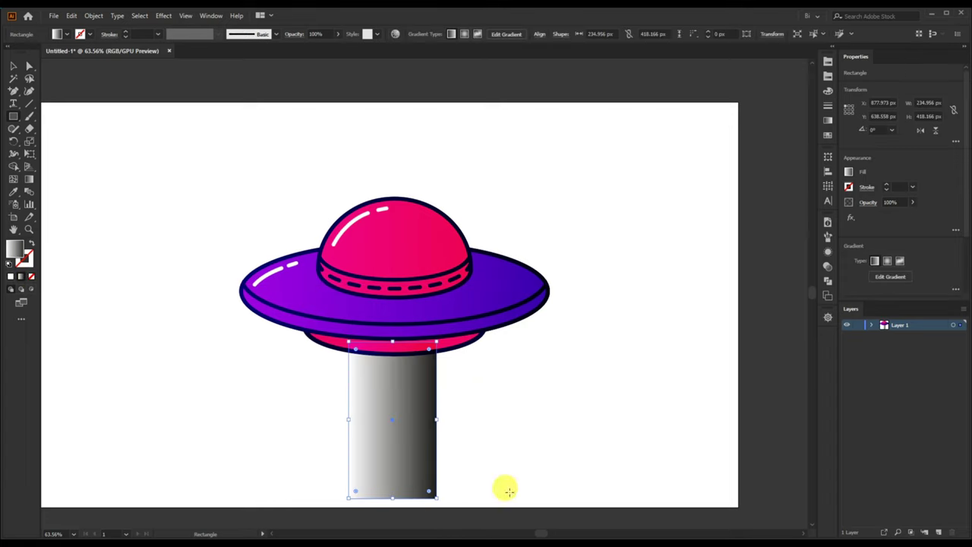
{"action": "left_click", "coordinate": [826, 275]}
{"action": "left_click", "coordinate": [722, 233]}
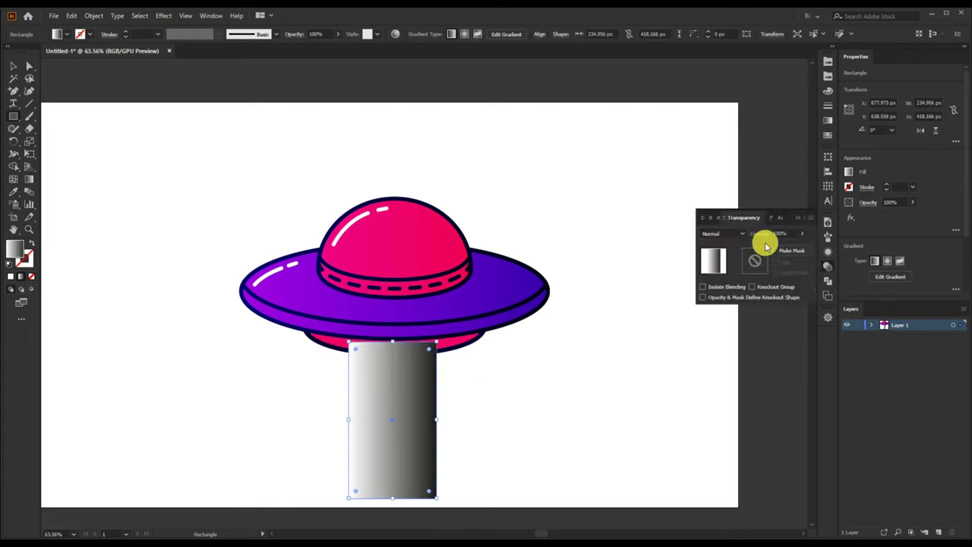
{"action": "key", "text": "a"}
{"action": "key", "text": "ctrl+shift+bracketleft"}
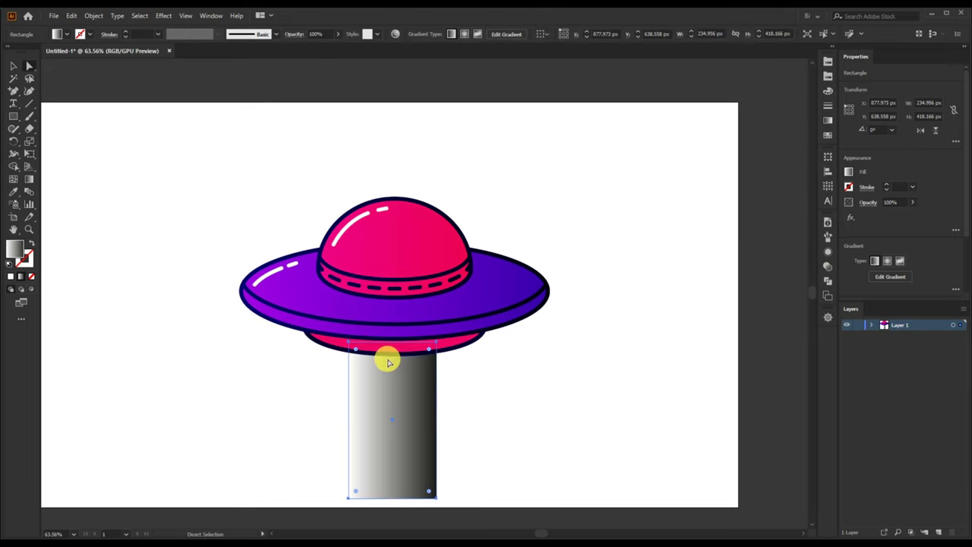
Set the beam gradient angle to 90° with one stop at 0% opacity
{"action": "left_click", "coordinate": [827, 120]}
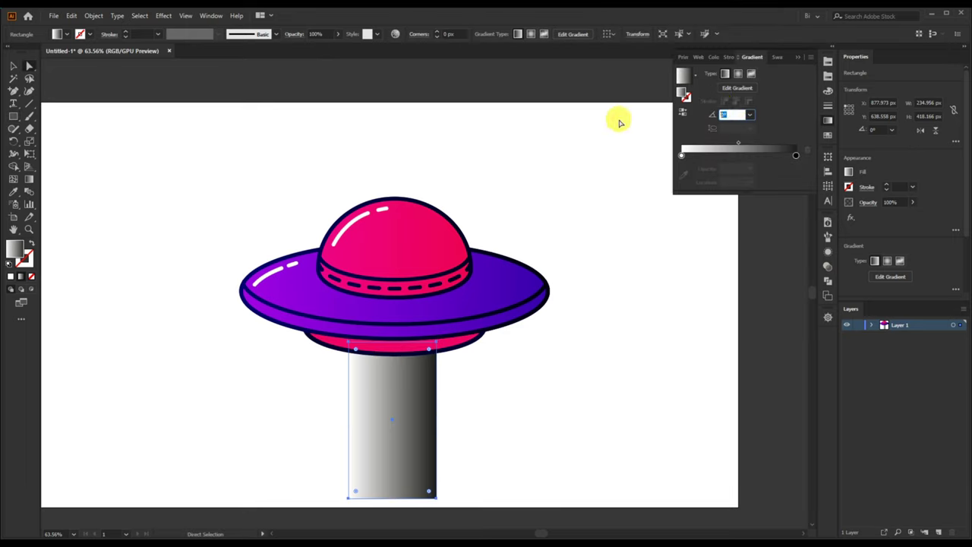
{"action": "type", "text": "90"}
{"action": "key", "text": "Return"}
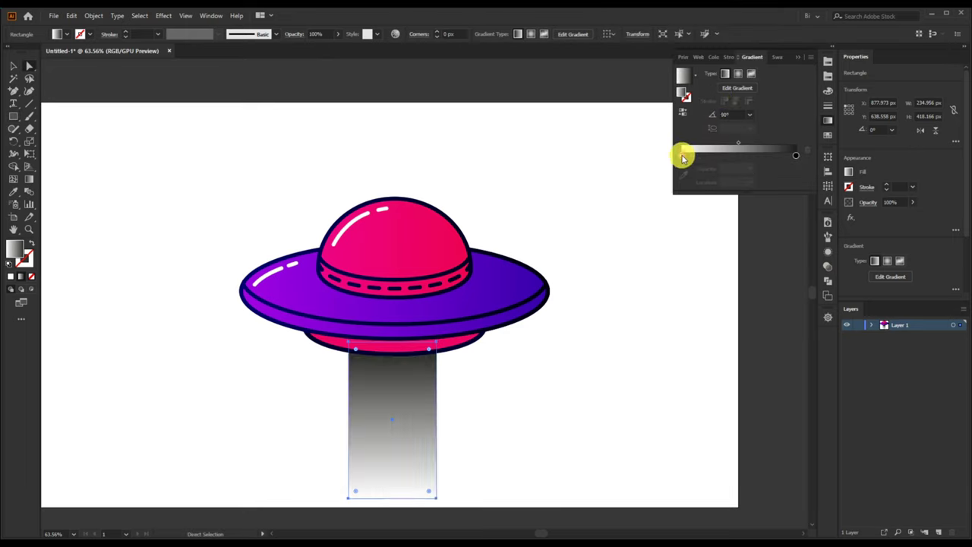
{"action": "left_click", "coordinate": [683, 156]}
{"action": "left_click", "coordinate": [750, 168]}
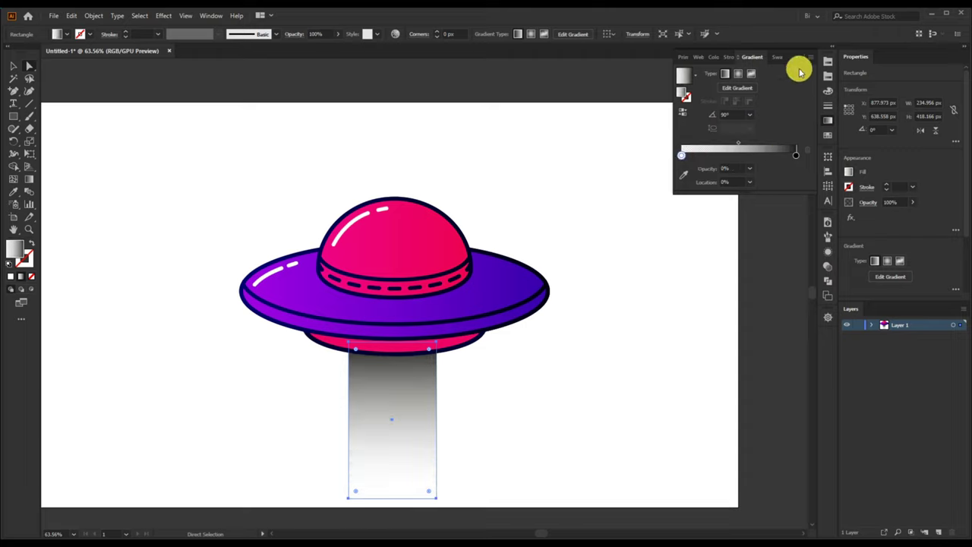
Make the beam's top gradient stop cyan
{"action": "key", "text": "g"}
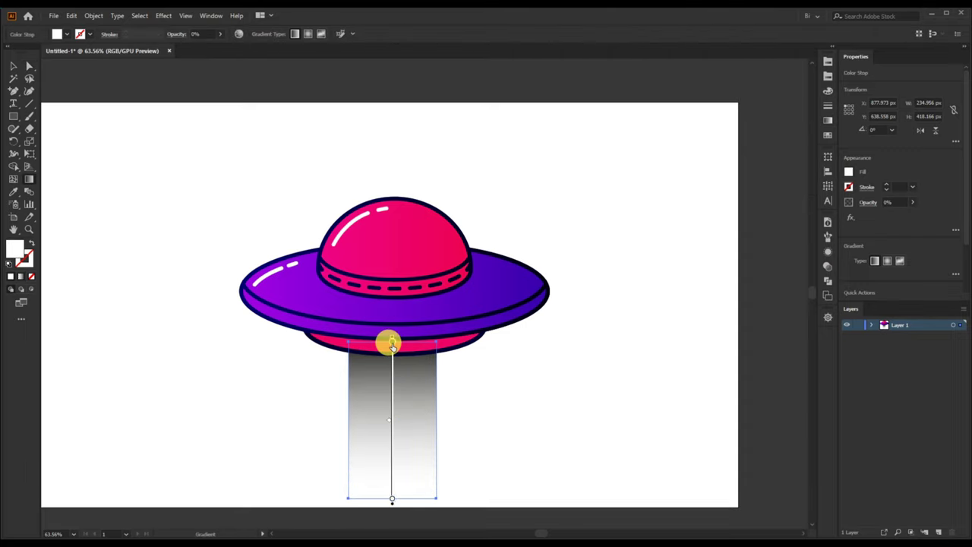
{"action": "left_click", "coordinate": [390, 343]}
{"action": "left_click", "coordinate": [858, 62]}
{"action": "left_click", "coordinate": [829, 77]}
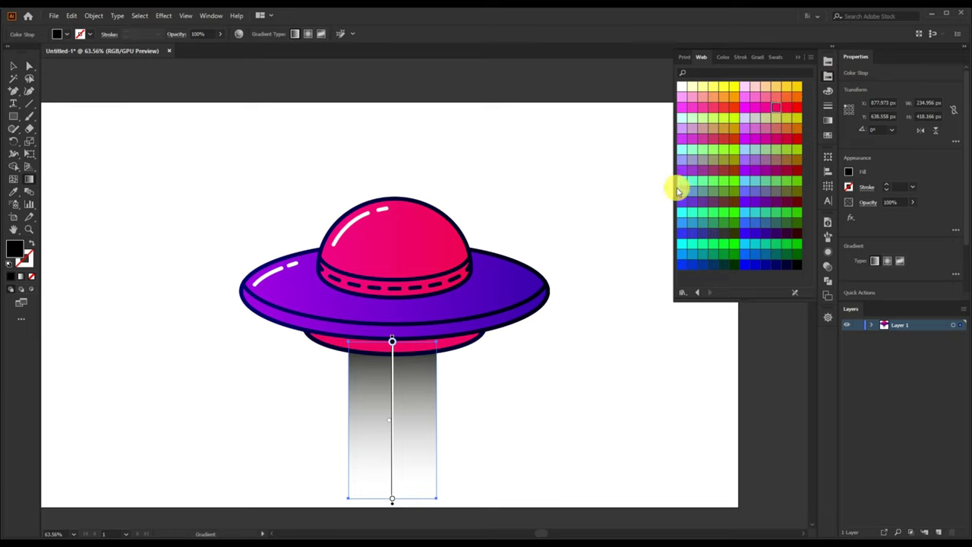
{"action": "left_click", "coordinate": [682, 211]}
{"action": "scroll", "coordinate": [495, 353], "scroll_direction": "down", "scroll_amount": 1}
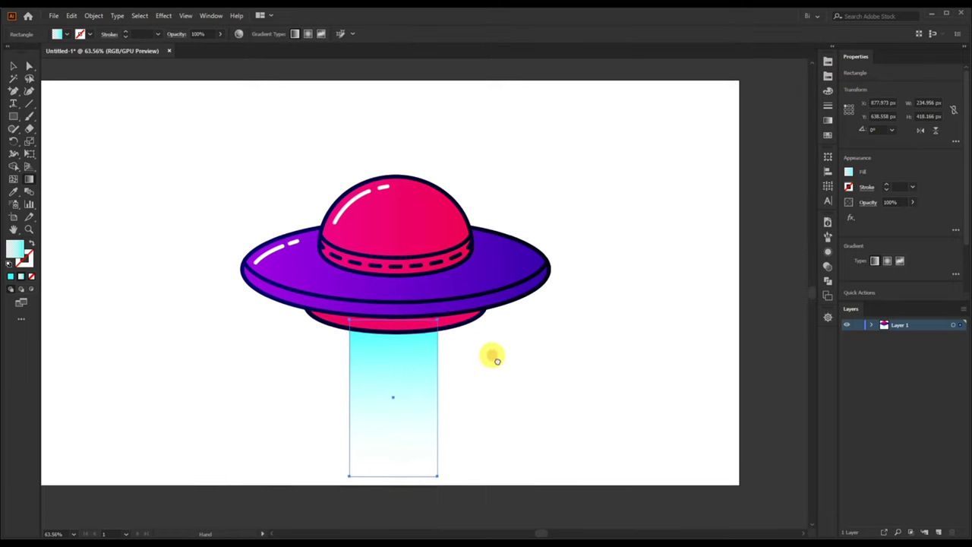
{"action": "scroll", "coordinate": [426, 326], "scroll_direction": "down", "scroll_amount": 1}
Free Transform the beam so its bottom widens into a trapezoid
{"action": "key", "text": "a"}
{"action": "key", "text": "e"}
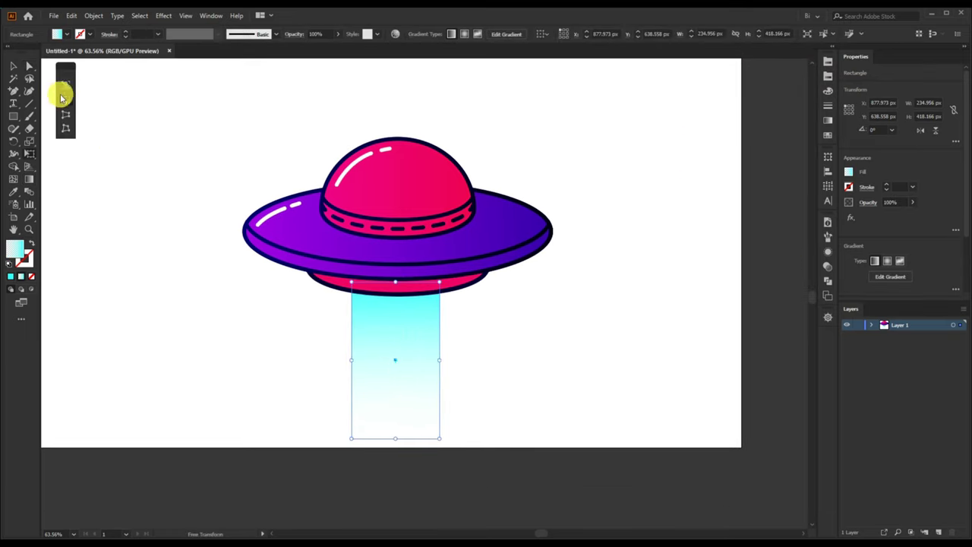
{"action": "mouse_move", "coordinate": [440, 439]}
{"action": "left_mouse_down"}
{"action": "mouse_move", "coordinate": [473, 439]}
{"action": "mouse_move", "coordinate": [461, 439]}
{"action": "left_mouse_up"}
{"action": "key", "text": "z"}
{"action": "left_click", "coordinate": [550, 351], "text": "alt"}
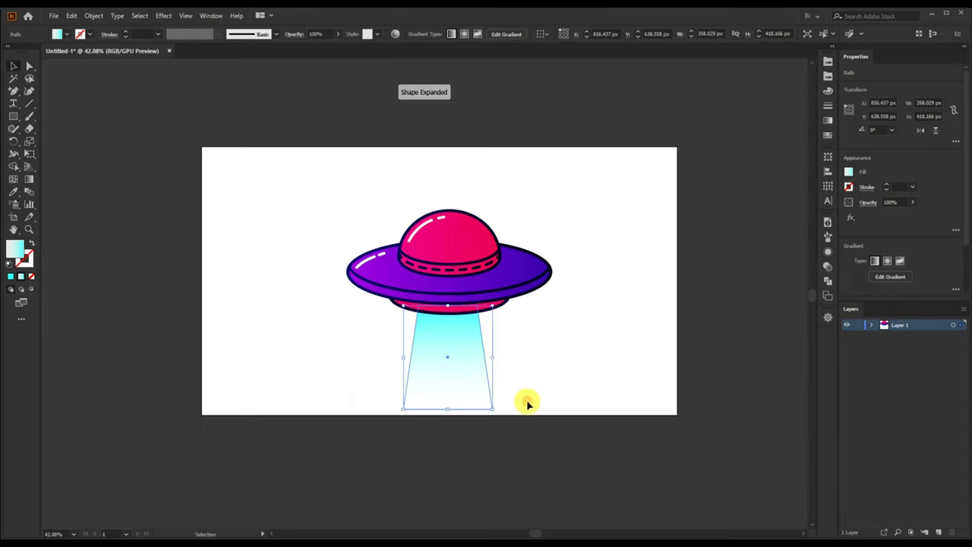
Move the whole UFO and beam to the artboard centre
{"action": "key", "text": "v"}
{"action": "left_click_drag", "start_coordinate": [562, 441], "coordinate": [341, 187]}
{"action": "mouse_move", "coordinate": [445, 203]}
{"action": "left_mouse_down"}
{"action": "mouse_move", "coordinate": [456, 293]}
{"action": "mouse_move", "coordinate": [451, 273]}
{"action": "left_mouse_up"}
{"action": "left_click", "coordinate": [549, 316]}
{"action": "key", "text": "m"}
{"action": "left_click_drag", "start_coordinate": [549, 316], "coordinate": [521, 317]}
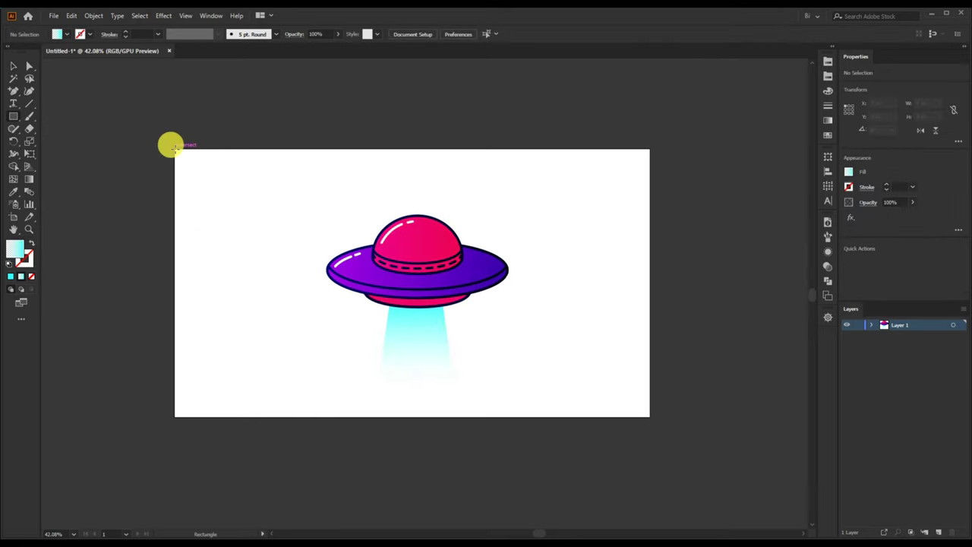
Draw an artboard-sized rectangle with a diagonal gradient running from beyond the top-left to the saucer
{"action": "left_click_drag", "start_coordinate": [175, 149], "coordinate": [646, 411]}
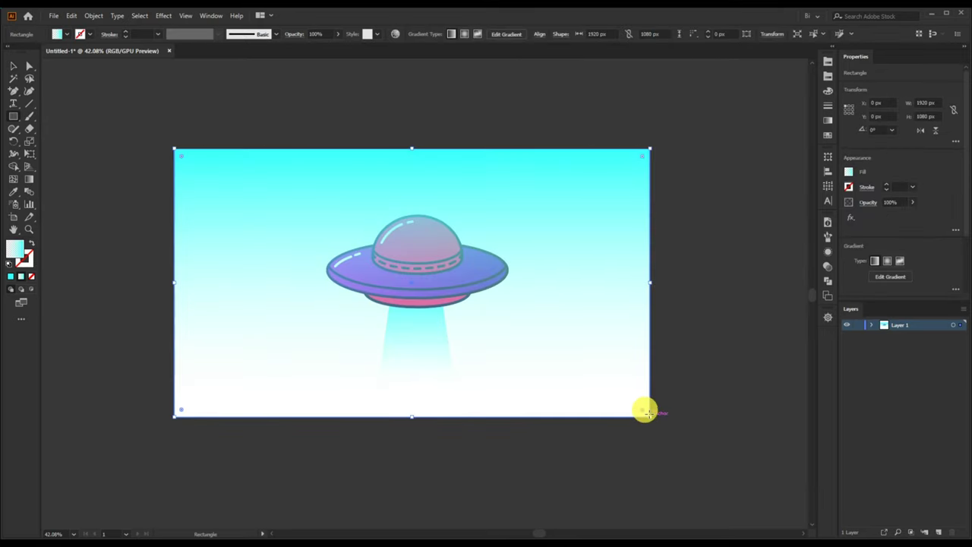
{"action": "key", "text": "g"}
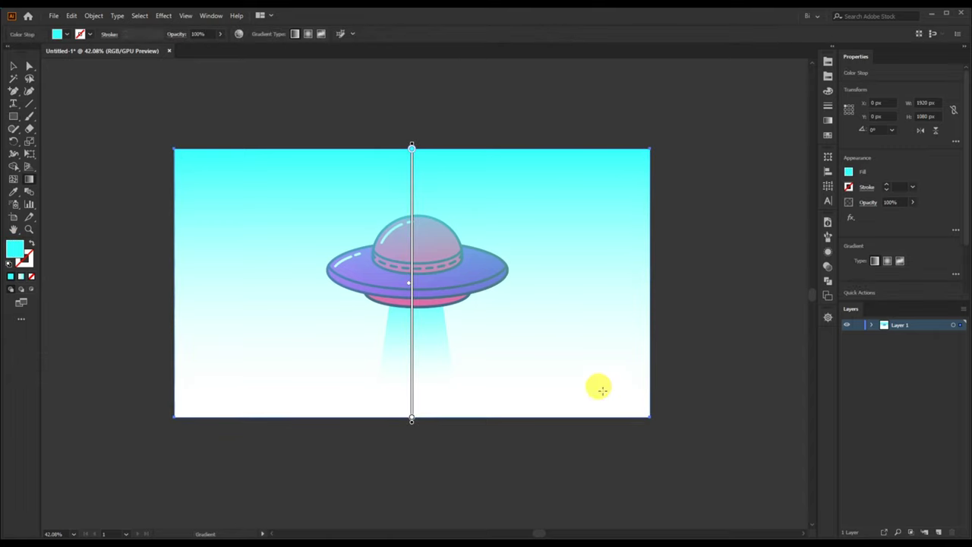
{"action": "left_click_drag", "start_coordinate": [154, 109], "coordinate": [451, 319]}
{"action": "left_click_drag", "start_coordinate": [93, 117], "coordinate": [315, 230]}
{"action": "left_click_drag", "start_coordinate": [107, 95], "coordinate": [439, 300]}
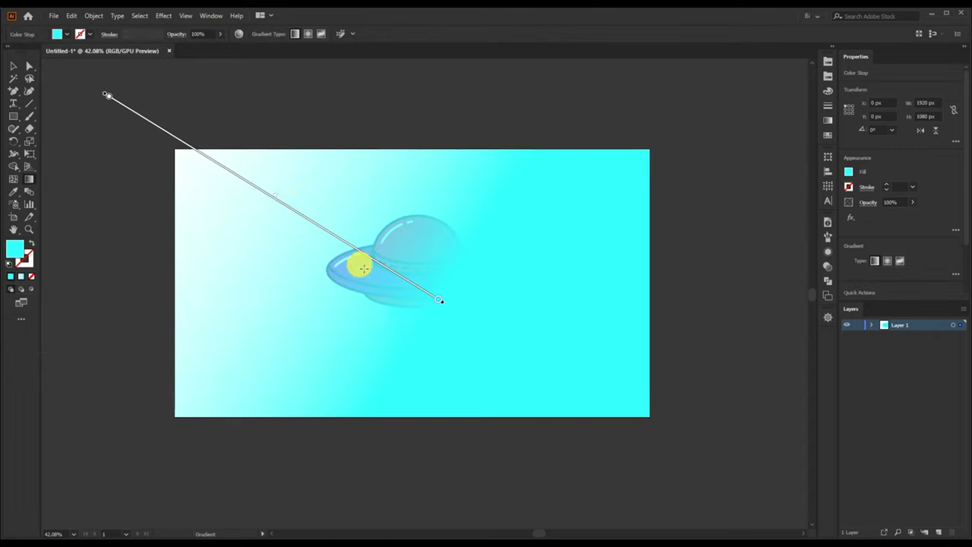
Send the background rectangle behind the UFO and change its cyan gradient stop to purple
{"action": "key", "text": "ctrl+shift+bracketleft"}
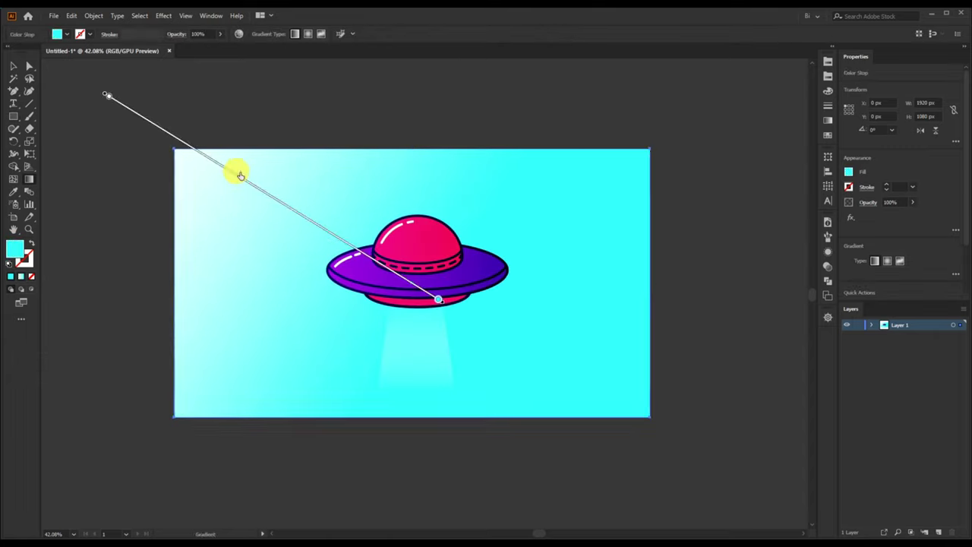
{"action": "key", "text": "v"}
{"action": "key", "text": "g"}
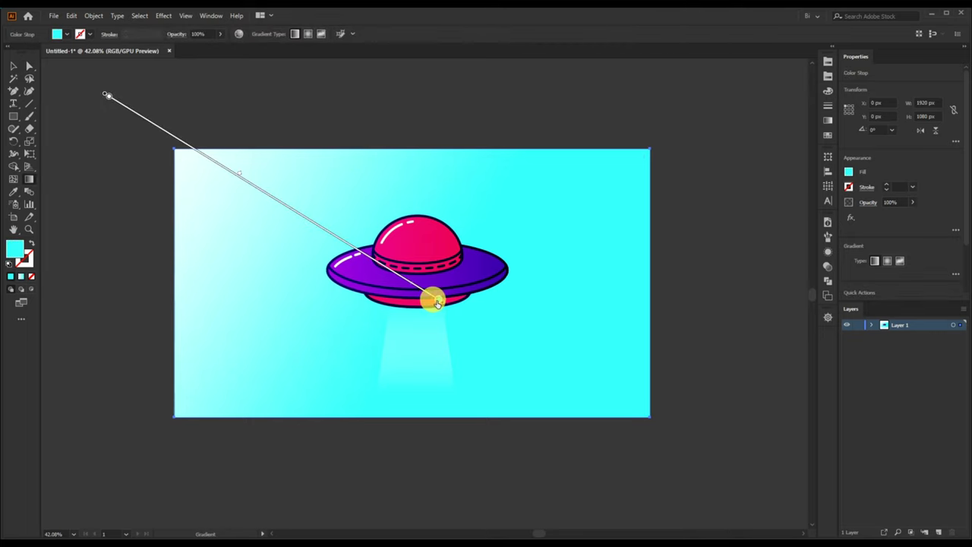
{"action": "left_click", "coordinate": [828, 79]}
{"action": "left_click", "coordinate": [755, 201]}
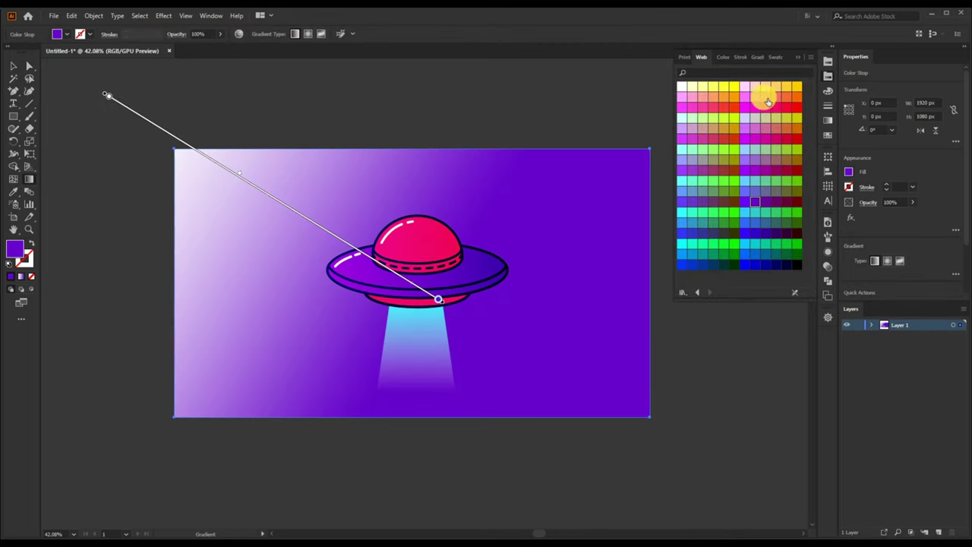
{"action": "left_click", "coordinate": [796, 62]}
Reposition the gradient stops so the background is deep purple with a small top-left glow
{"action": "left_click_drag", "start_coordinate": [237, 172], "coordinate": [197, 147]}
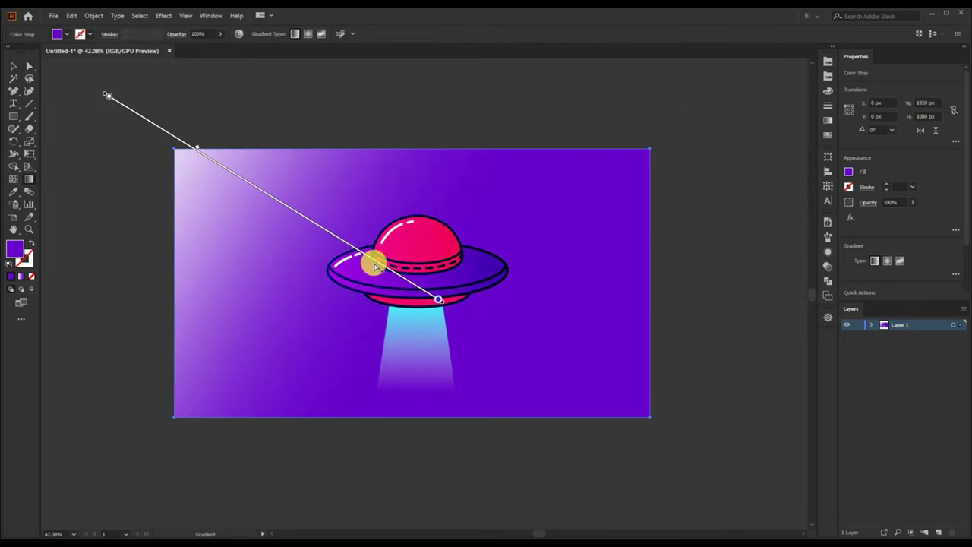
{"action": "left_click_drag", "start_coordinate": [435, 299], "coordinate": [315, 228]}
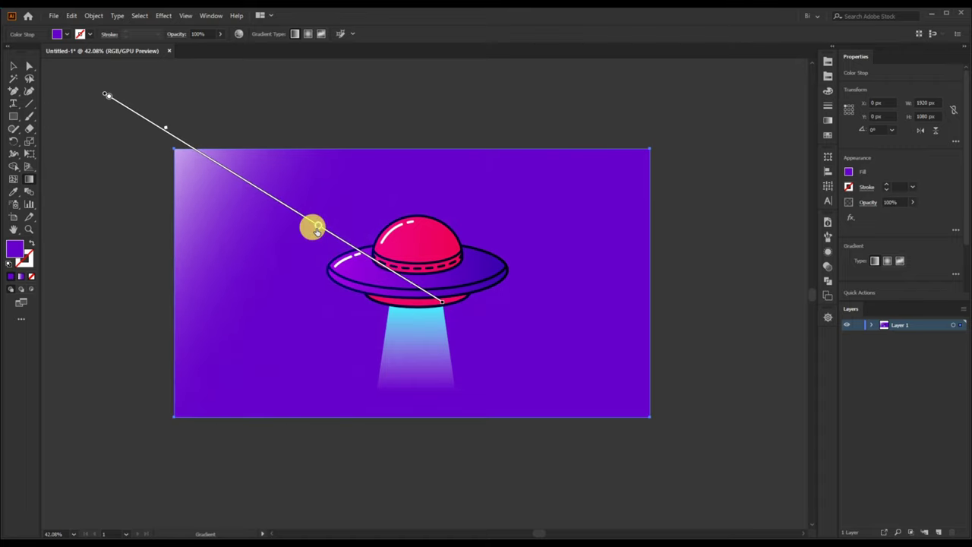
{"action": "left_click_drag", "start_coordinate": [166, 131], "coordinate": [147, 110]}
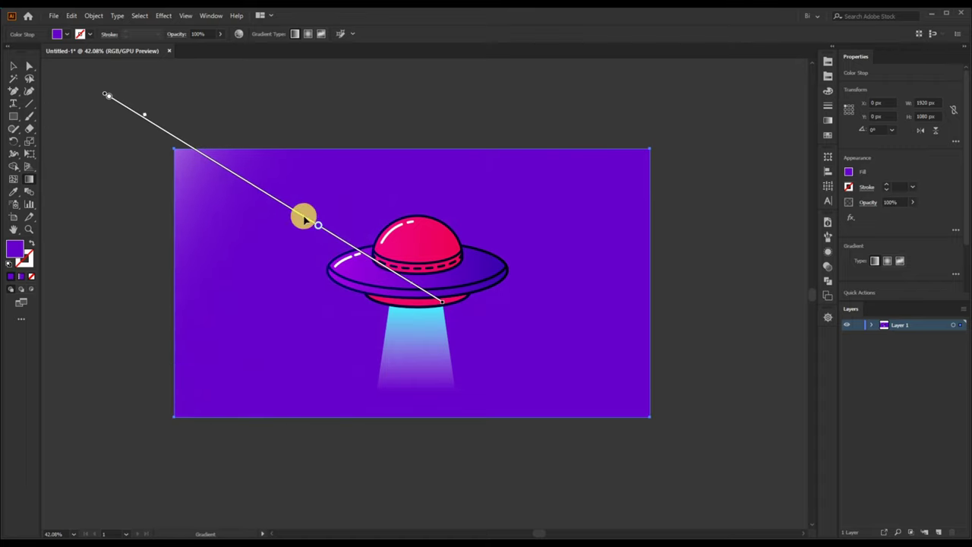
{"action": "left_click", "coordinate": [141, 112]}
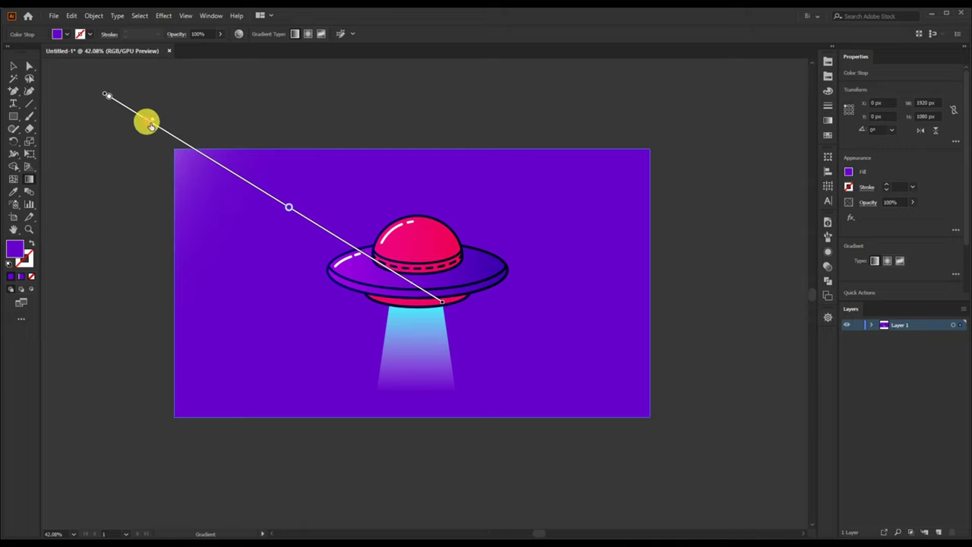
{"action": "mouse_move", "coordinate": [150, 125]}
{"action": "left_mouse_down"}
{"action": "mouse_move", "coordinate": [196, 126]}
{"action": "mouse_move", "coordinate": [129, 108]}
{"action": "left_mouse_up"}
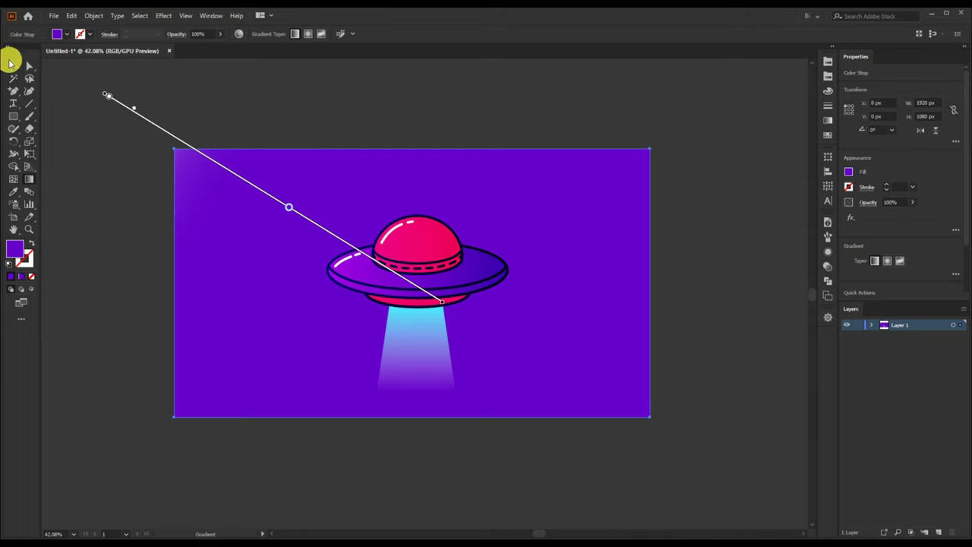
Deselect everything and view the artwork in full screen
{"action": "left_click", "coordinate": [12, 66]}
{"action": "left_click", "coordinate": [495, 108]}
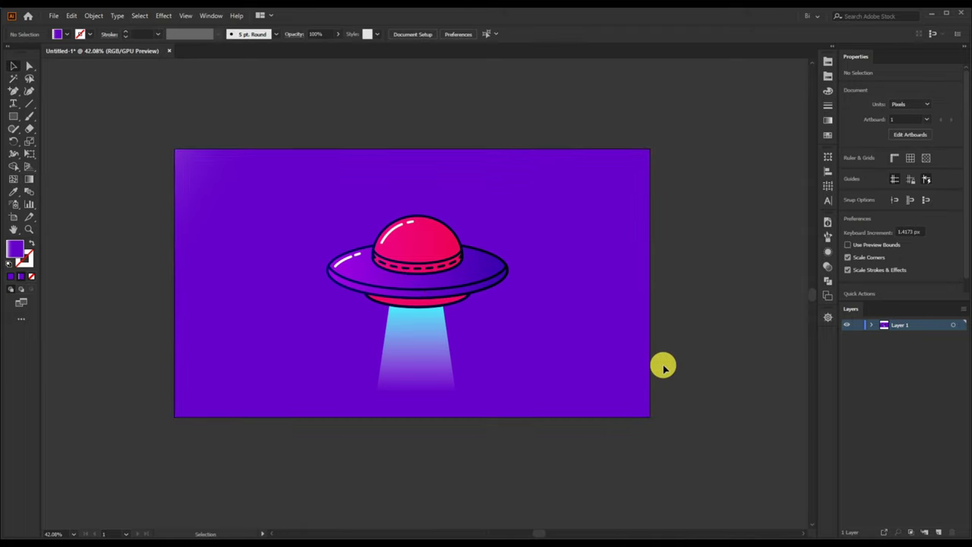
{"action": "key", "text": "f"}
{"action": "key", "text": "f"}
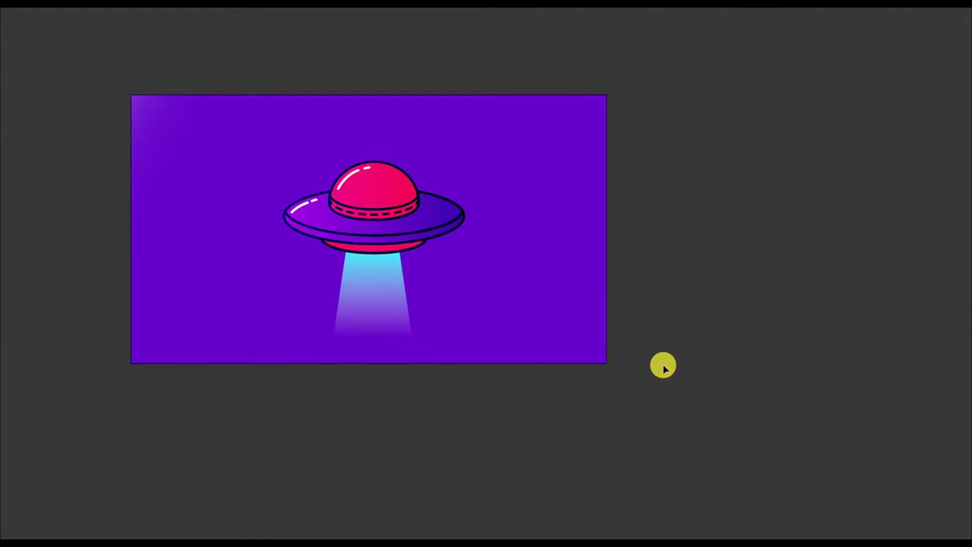